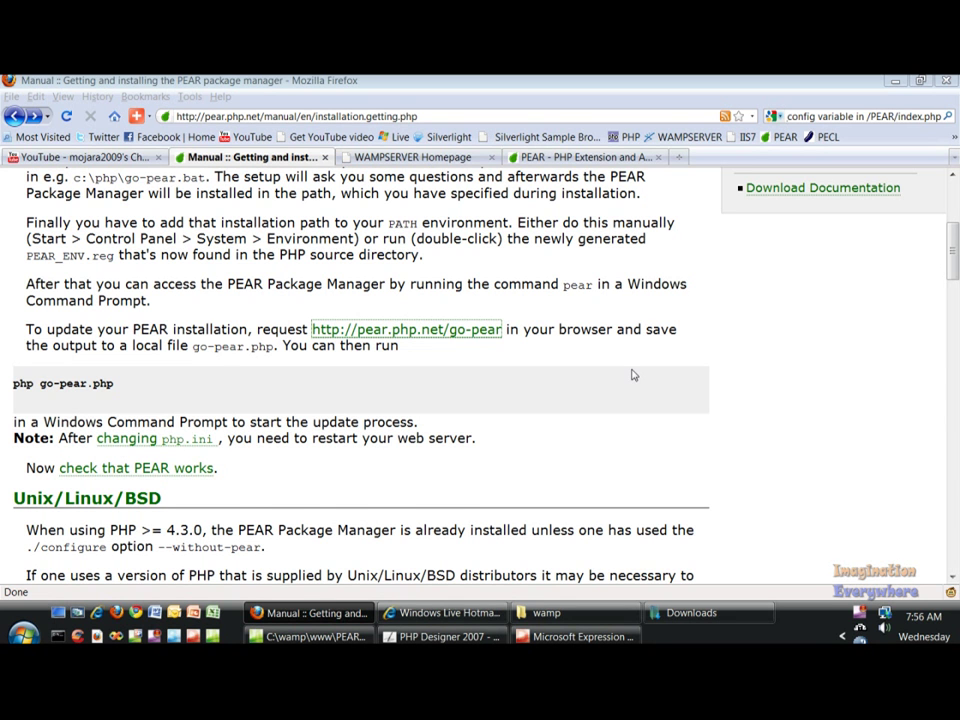
Go from the PEAR home page through the installation guide to the go-pear package manager instructions.
{"action": "scroll", "coordinate": [632, 375], "scroll_direction": "up", "scroll_amount": 5}
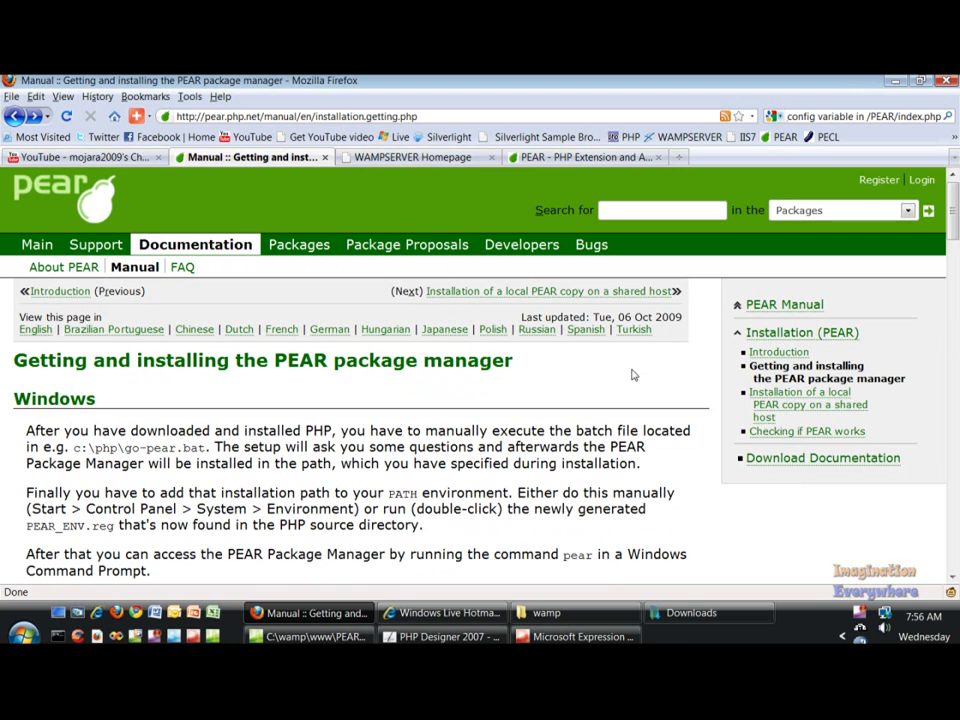
{"action": "scroll", "coordinate": [632, 375], "scroll_direction": "down", "scroll_amount": 2}
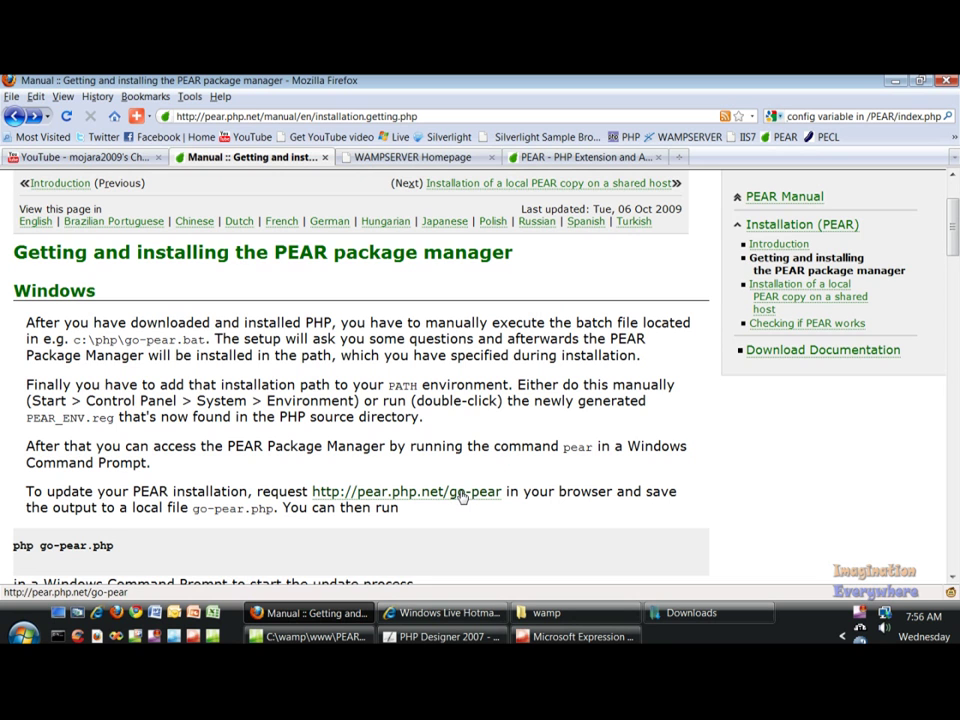
{"action": "scroll", "coordinate": [315, 377], "scroll_direction": "up", "scroll_amount": 2}
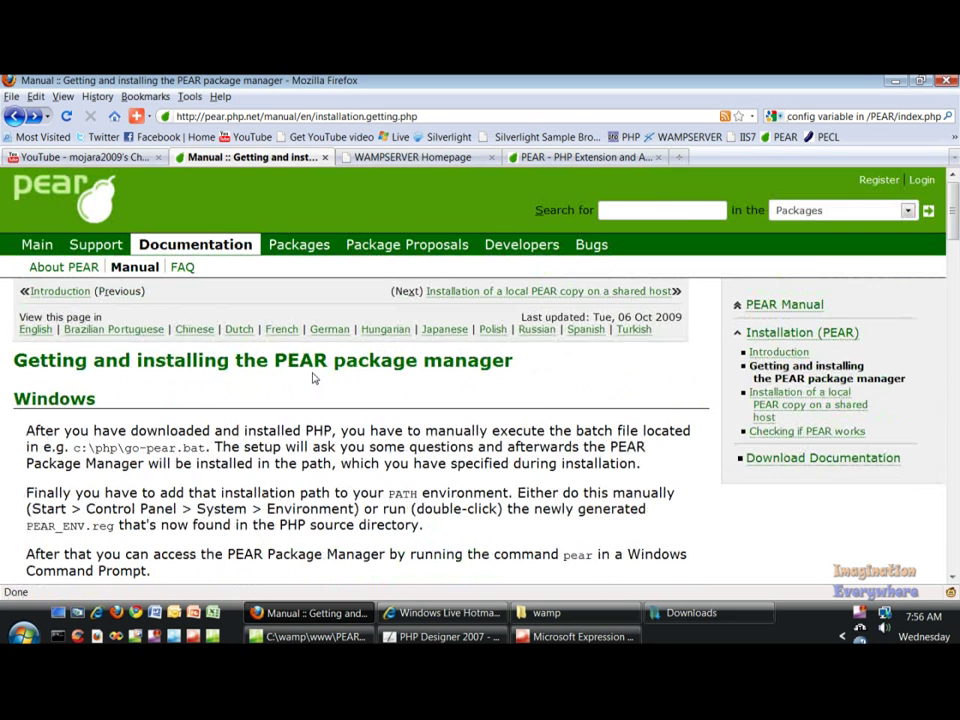
{"action": "left_click", "coordinate": [40, 249]}
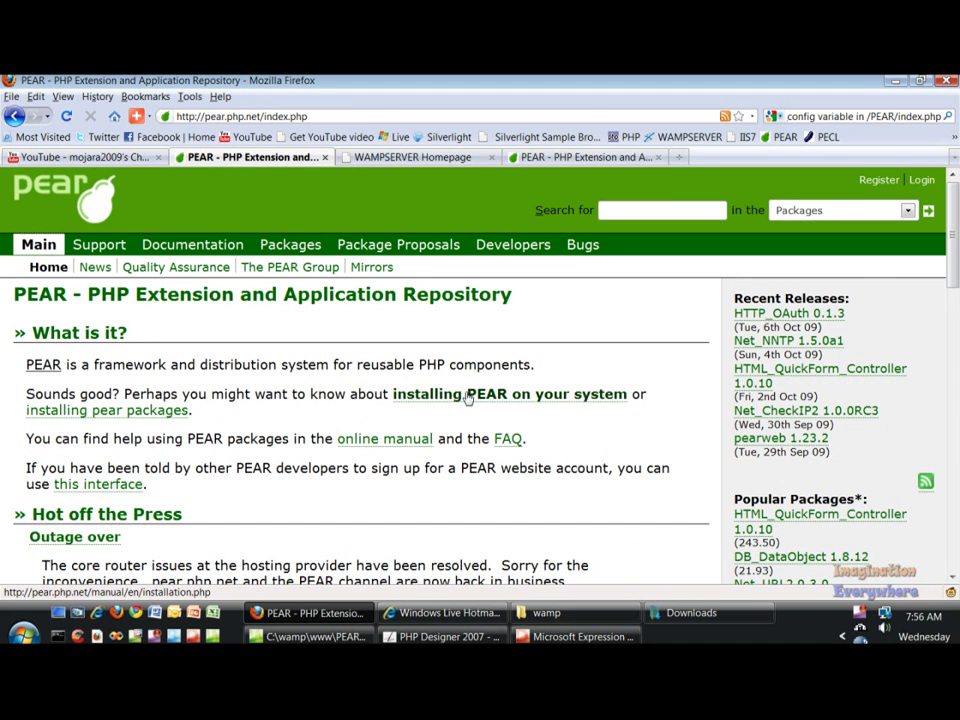
{"action": "left_click", "coordinate": [468, 398]}
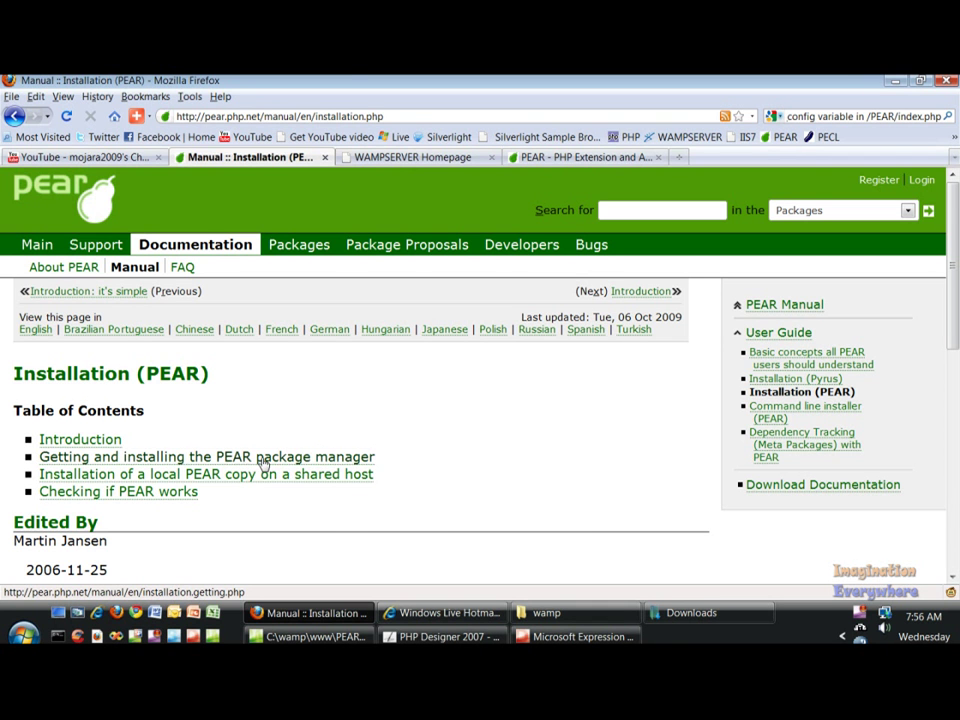
{"action": "left_click", "coordinate": [263, 458]}
{"action": "scroll", "coordinate": [263, 460], "scroll_direction": "down", "scroll_amount": 4}
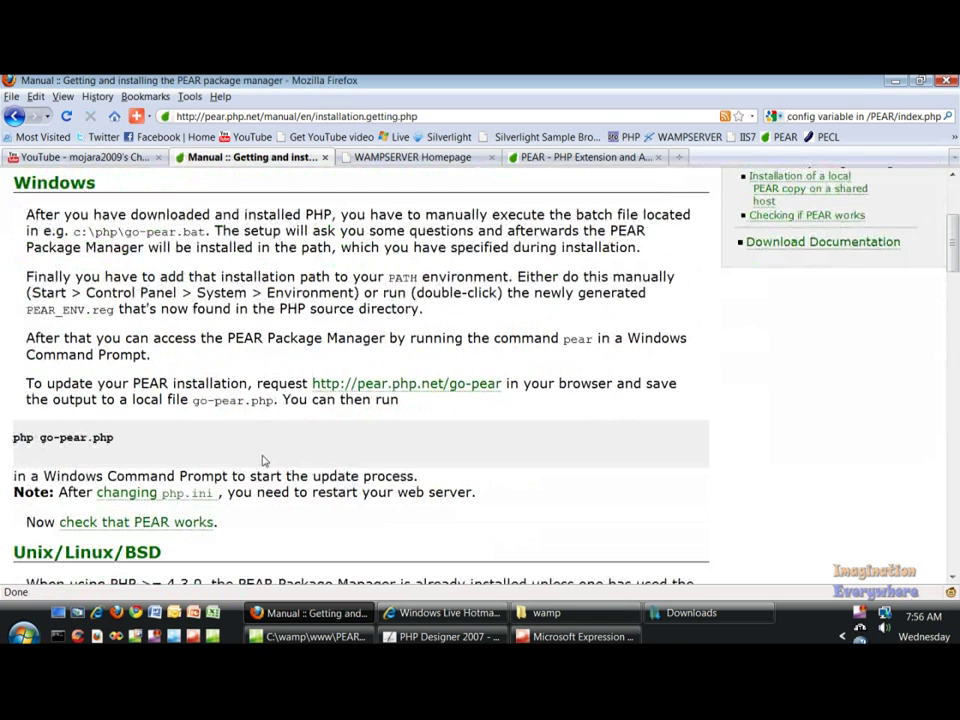
Open the go-pear script and pick C:\wamp\www\PEAR as its save location.
{"action": "left_click", "coordinate": [437, 383]}
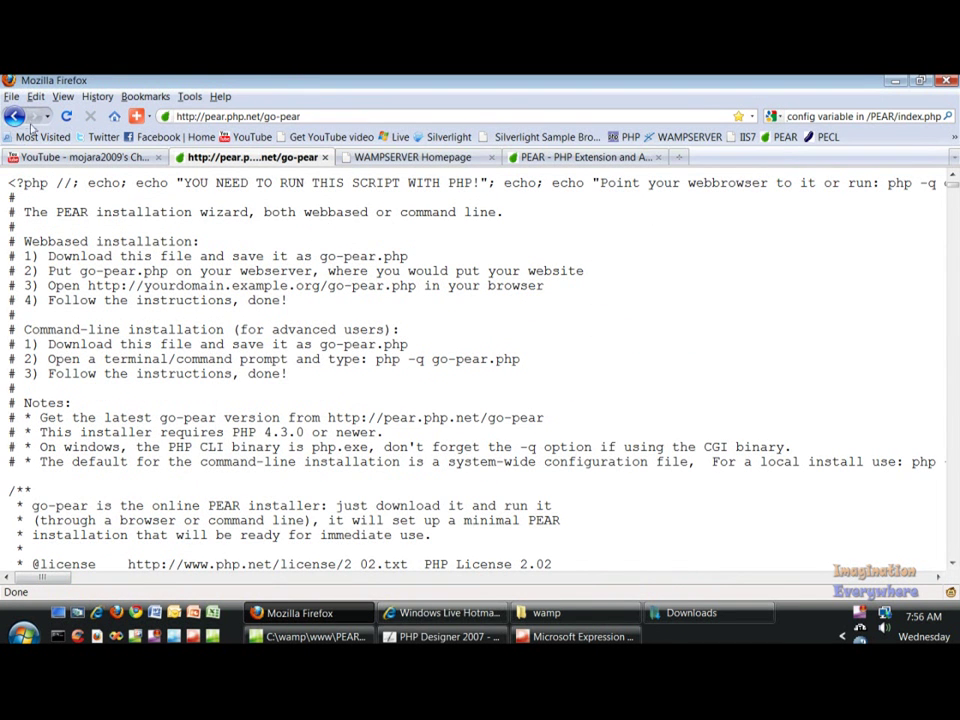
{"action": "left_click", "coordinate": [11, 96]}
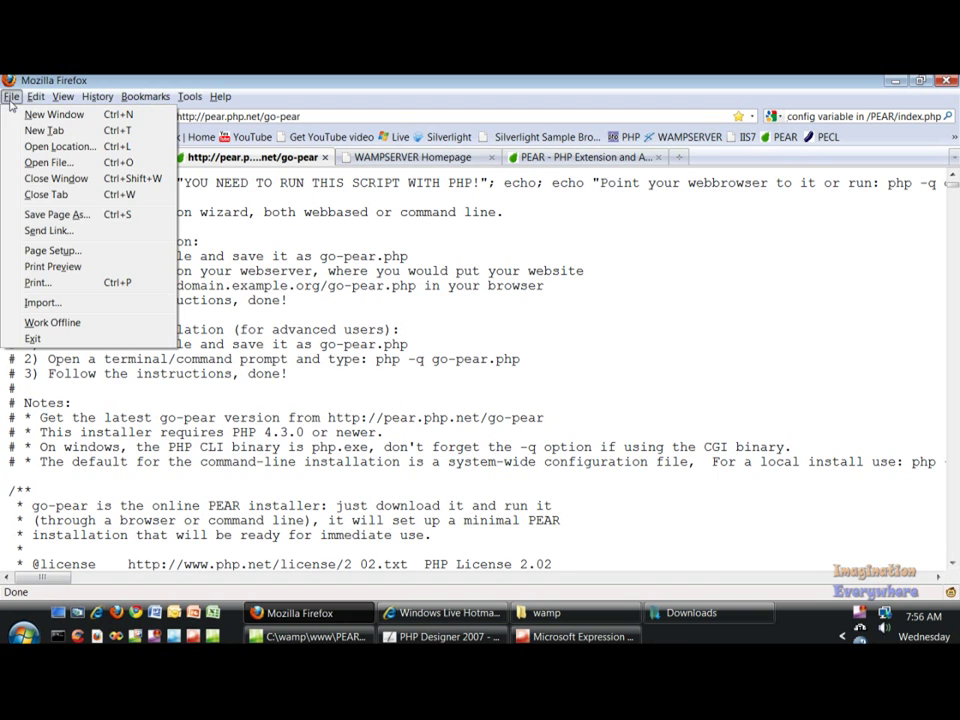
{"action": "left_click", "coordinate": [54, 214]}
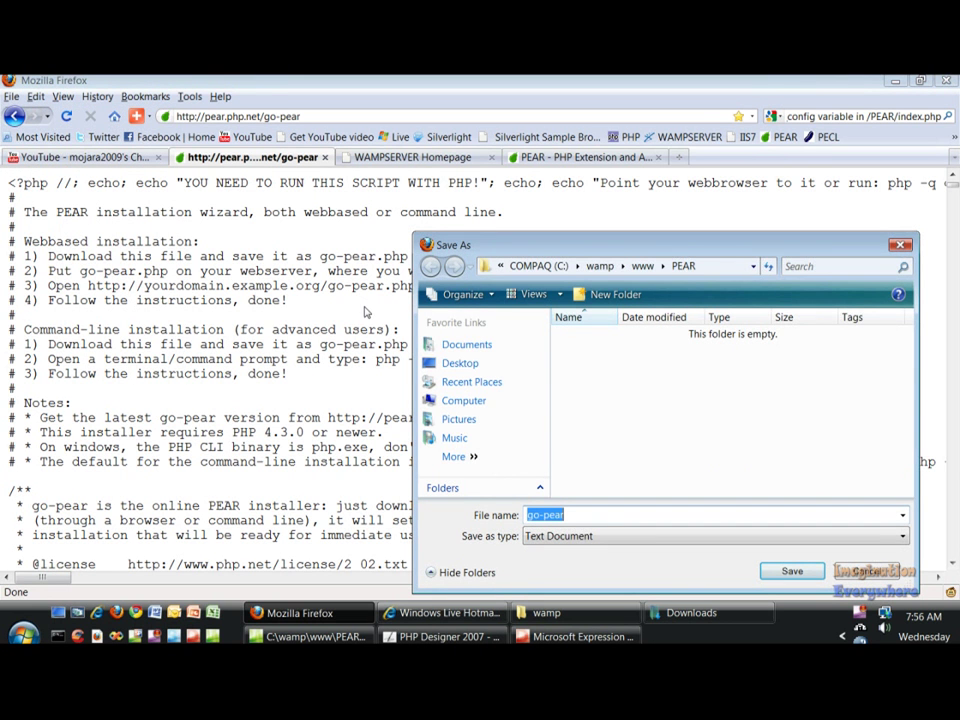
{"action": "left_click", "coordinate": [601, 266]}
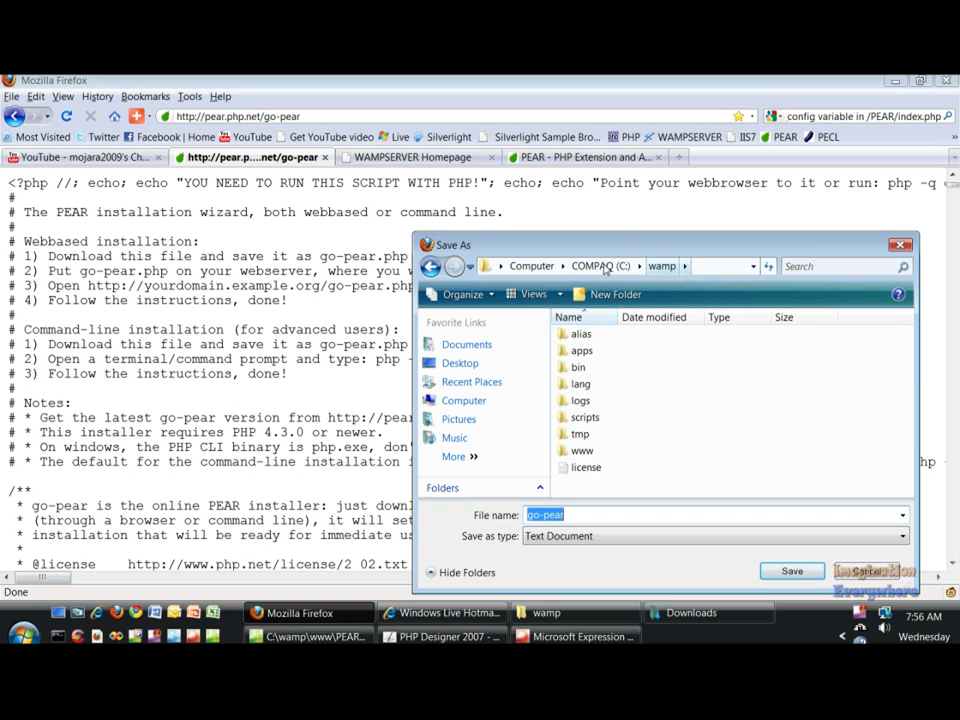
{"action": "double_click", "coordinate": [593, 454]}
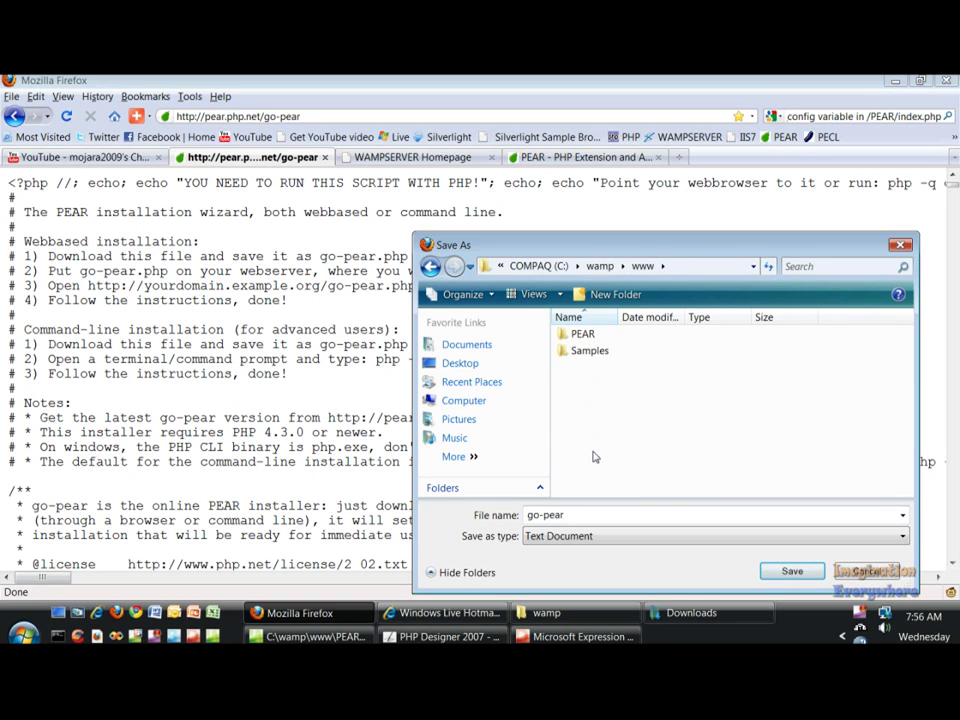
{"action": "double_click", "coordinate": [584, 335]}
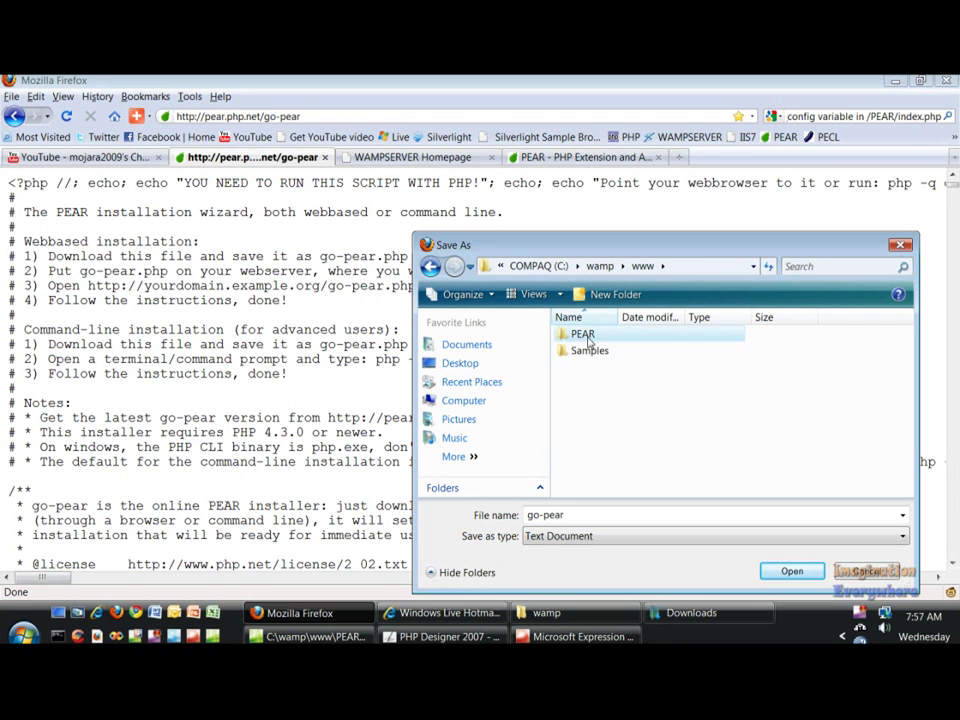
Save the script as go-pear.php, then clear and close the Downloads list.
{"action": "left_click", "coordinate": [591, 515]}
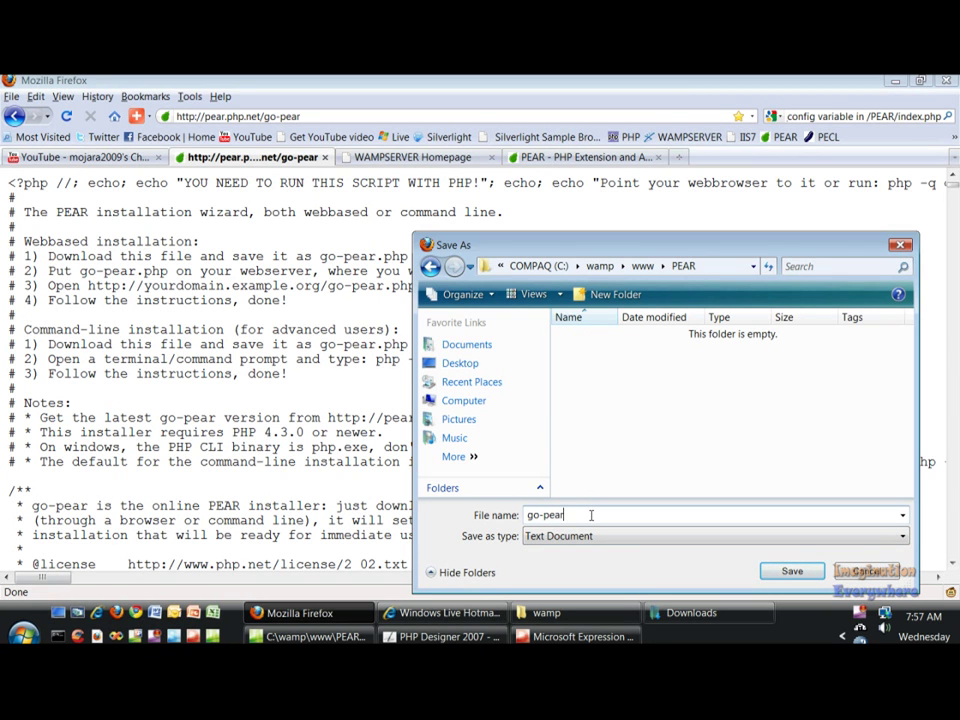
{"action": "type", "text": ".php"}
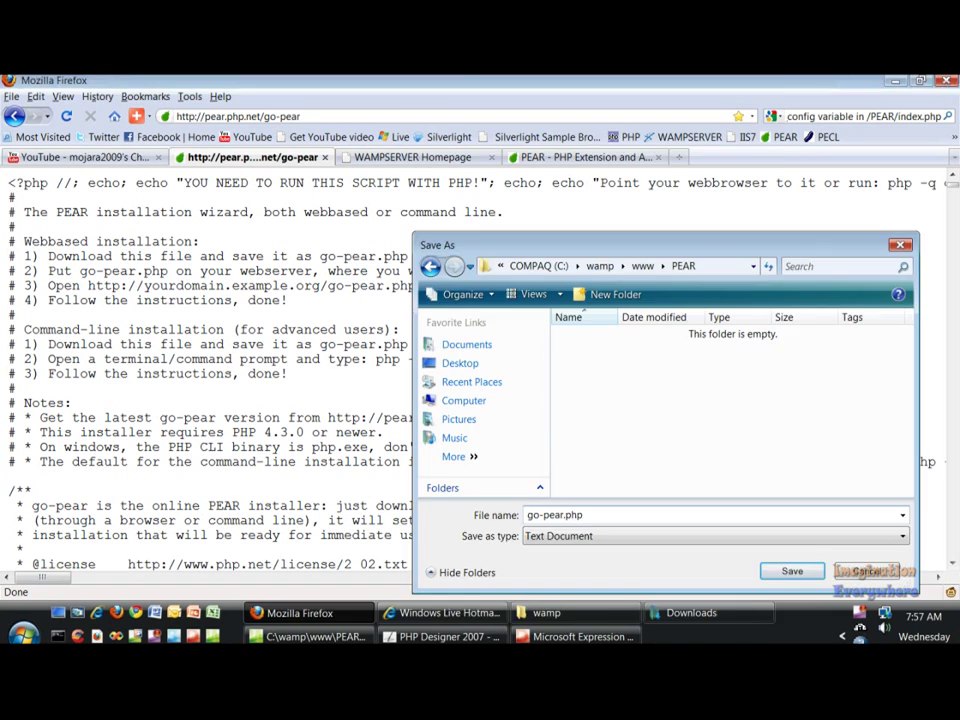
{"action": "key", "text": "Return"}
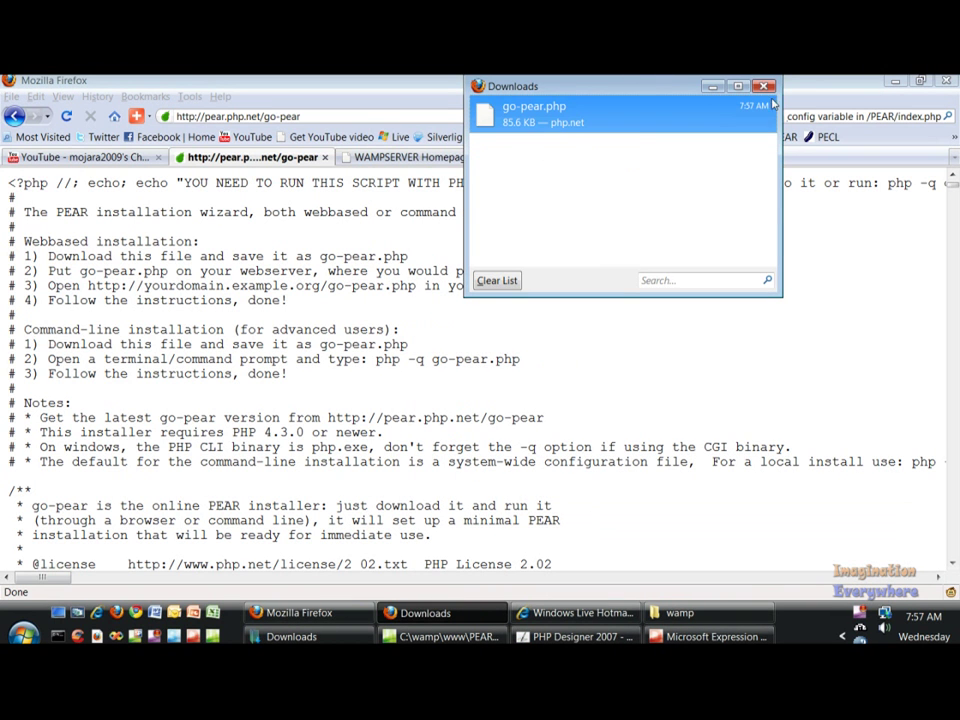
{"action": "left_click", "coordinate": [497, 280]}
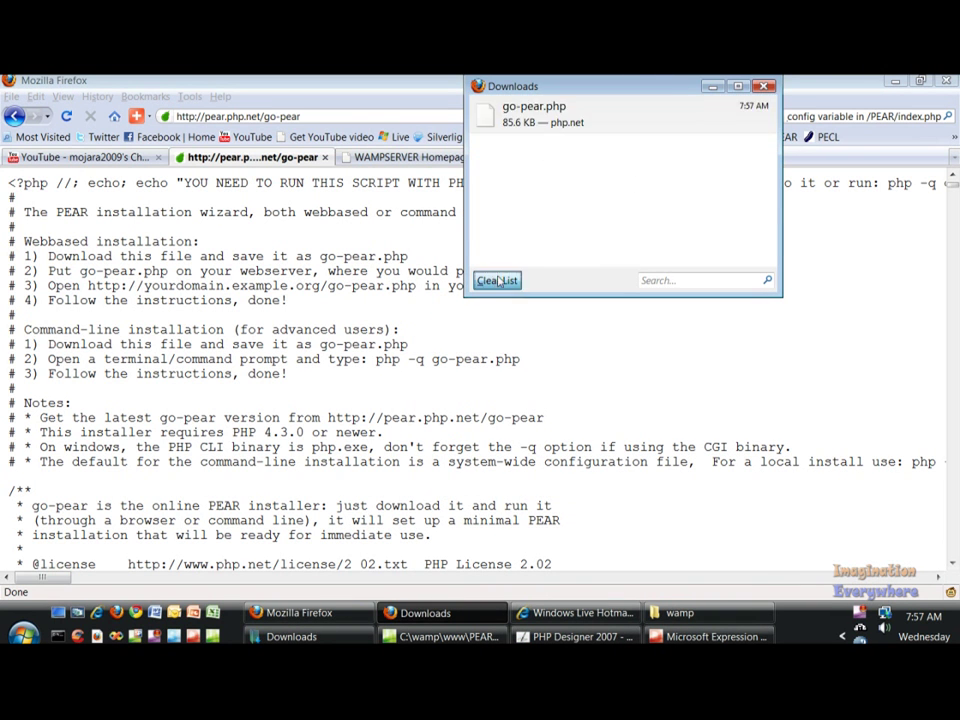
{"action": "left_click", "coordinate": [763, 87]}
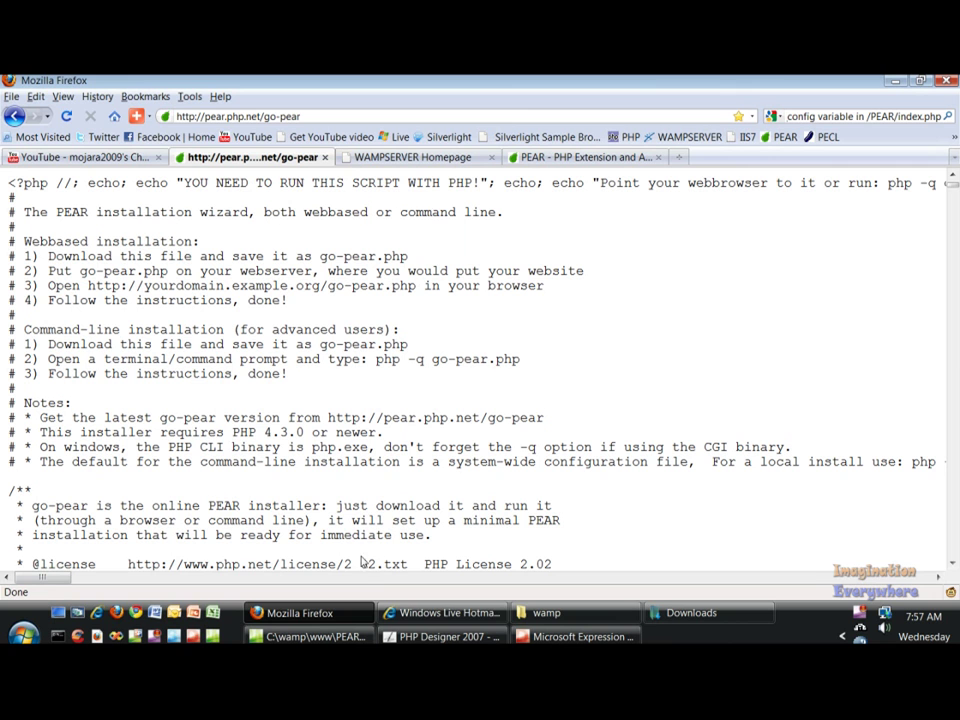
Reload the WAMPSERVER home page and launch go-pear.php from the local PEAR project.
{"action": "left_click", "coordinate": [410, 157]}
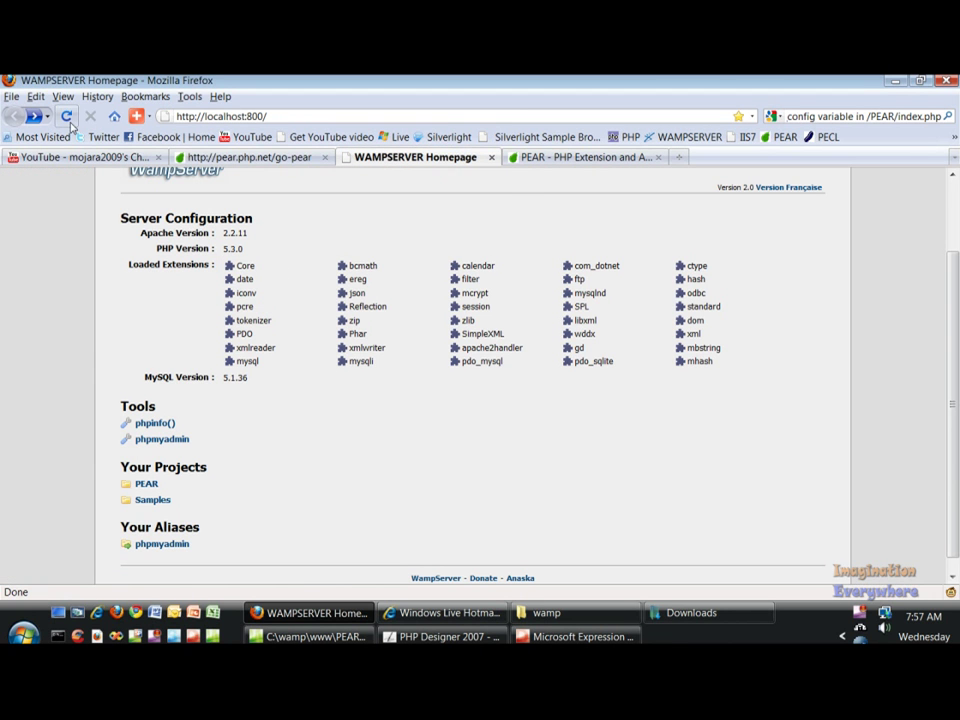
{"action": "key", "text": "F5"}
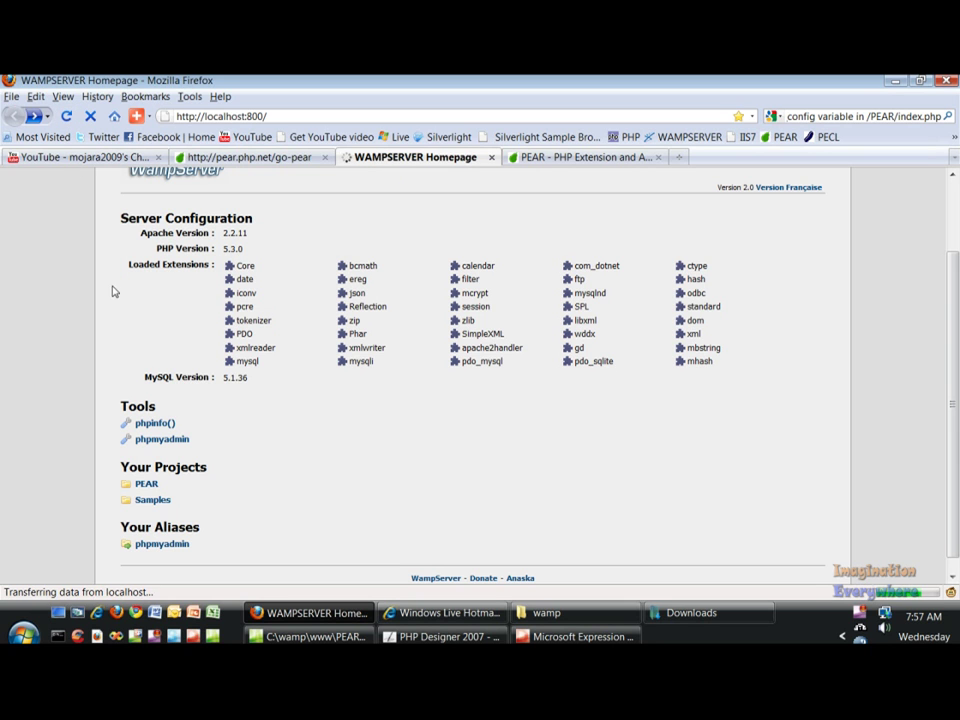
{"action": "left_click", "coordinate": [148, 485]}
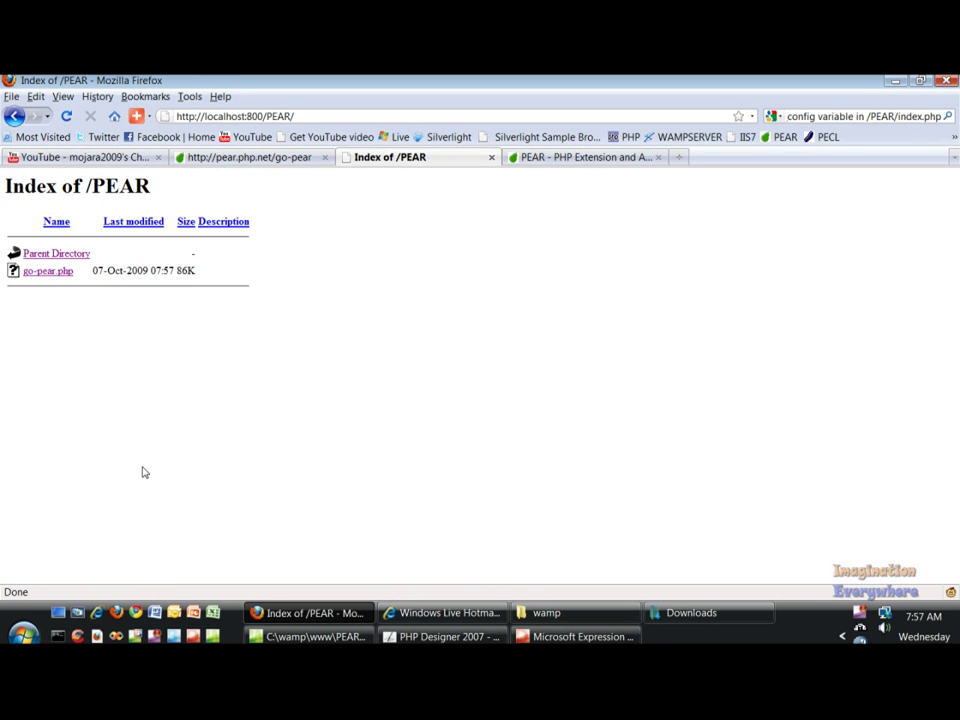
{"action": "left_click", "coordinate": [60, 273]}
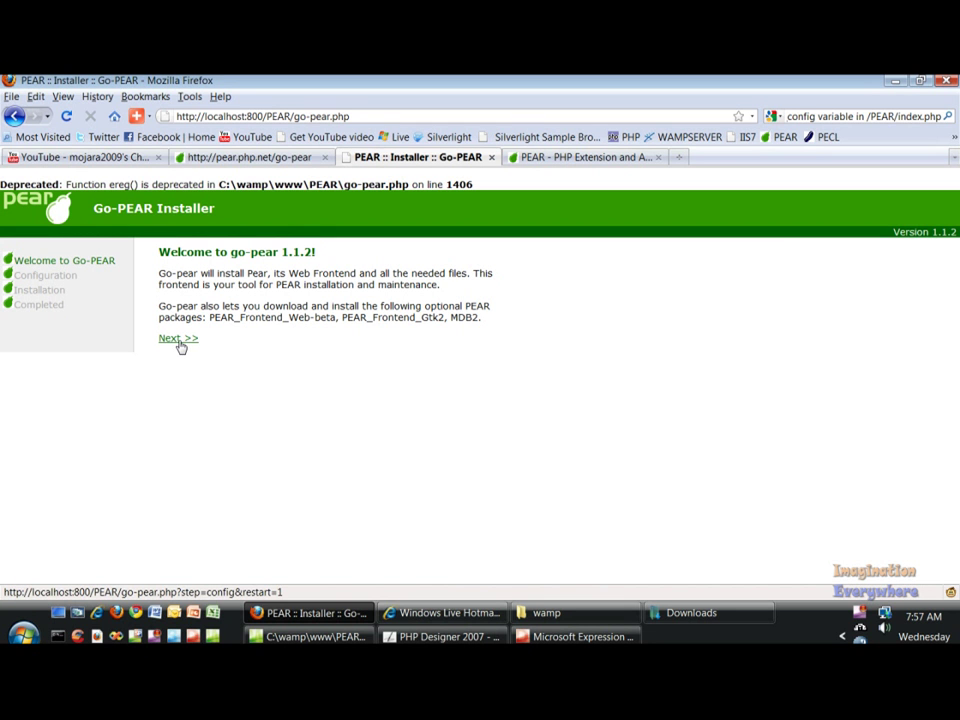
{"action": "left_click", "coordinate": [180, 343]}
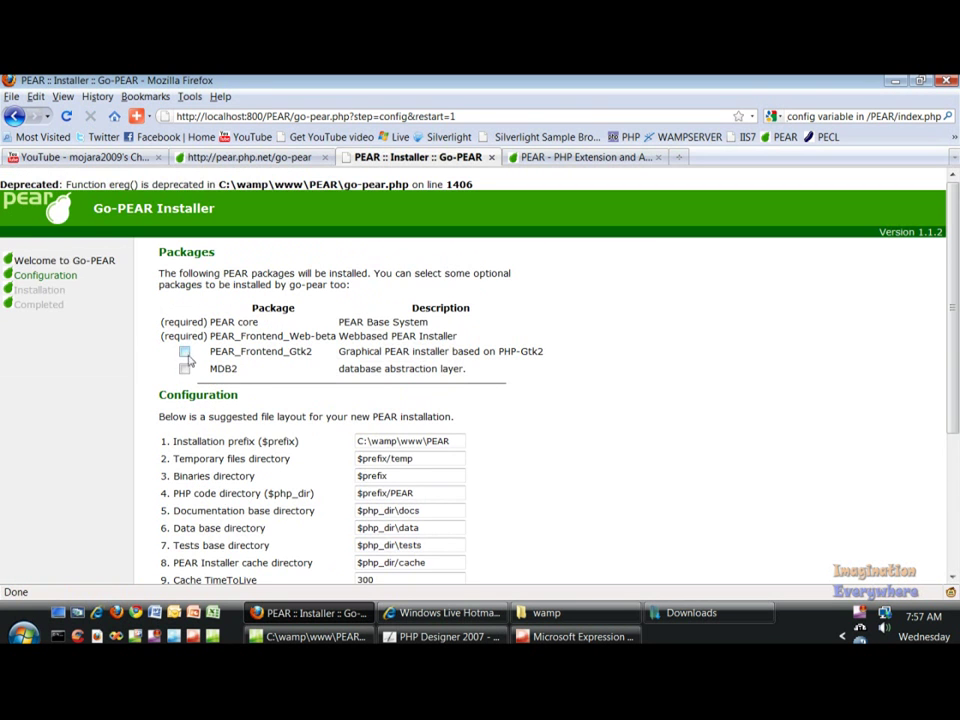
Tick the optional PEAR_Frontend_Gtk2 and MDB2 packages and review the configuration settings.
{"action": "left_click", "coordinate": [184, 352]}
{"action": "left_click", "coordinate": [184, 369]}
{"action": "scroll", "coordinate": [230, 365], "scroll_direction": "down", "scroll_amount": 1}
{"action": "scroll", "coordinate": [266, 372], "scroll_direction": "down", "scroll_amount": 2}
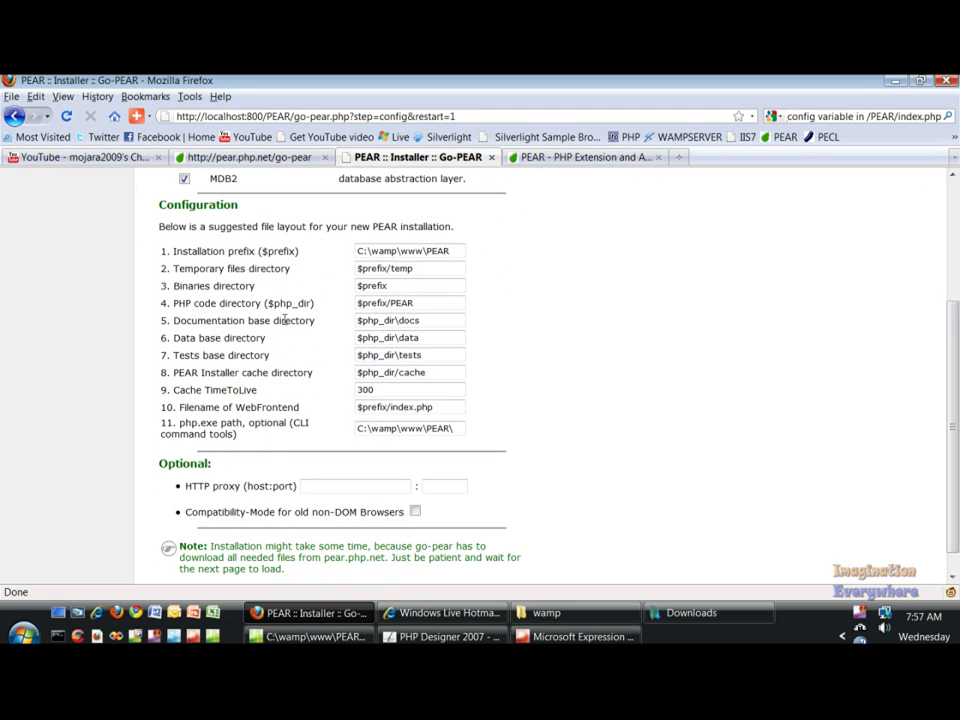
{"action": "scroll", "coordinate": [220, 480], "scroll_direction": "down", "scroll_amount": 1}
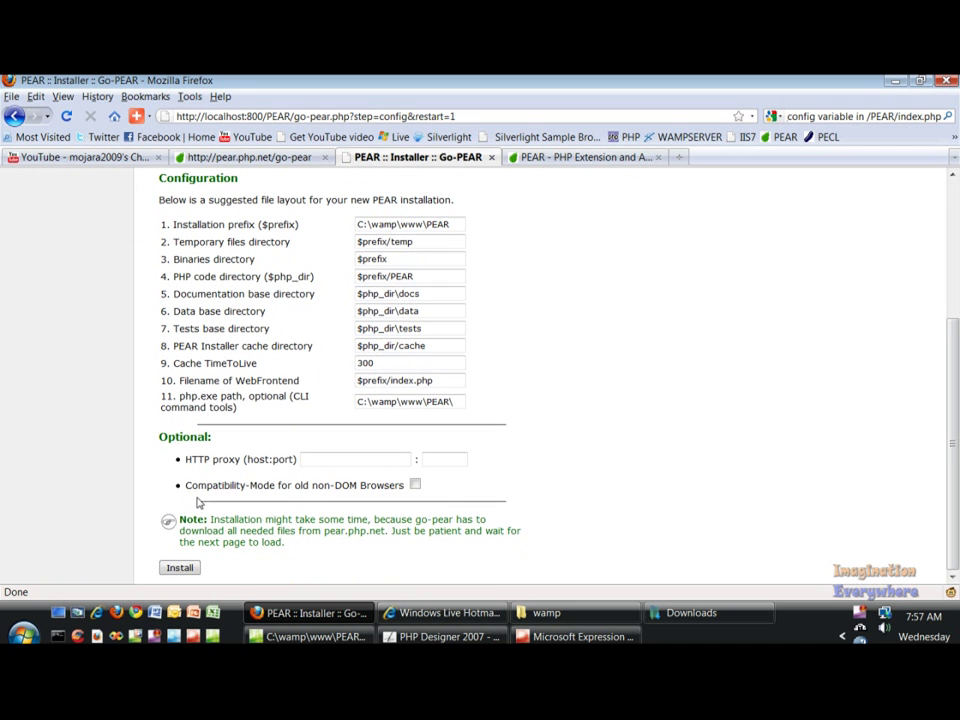
Start the install and scroll the log down to the 'Installation Completed !' message.
{"action": "left_click", "coordinate": [180, 567]}
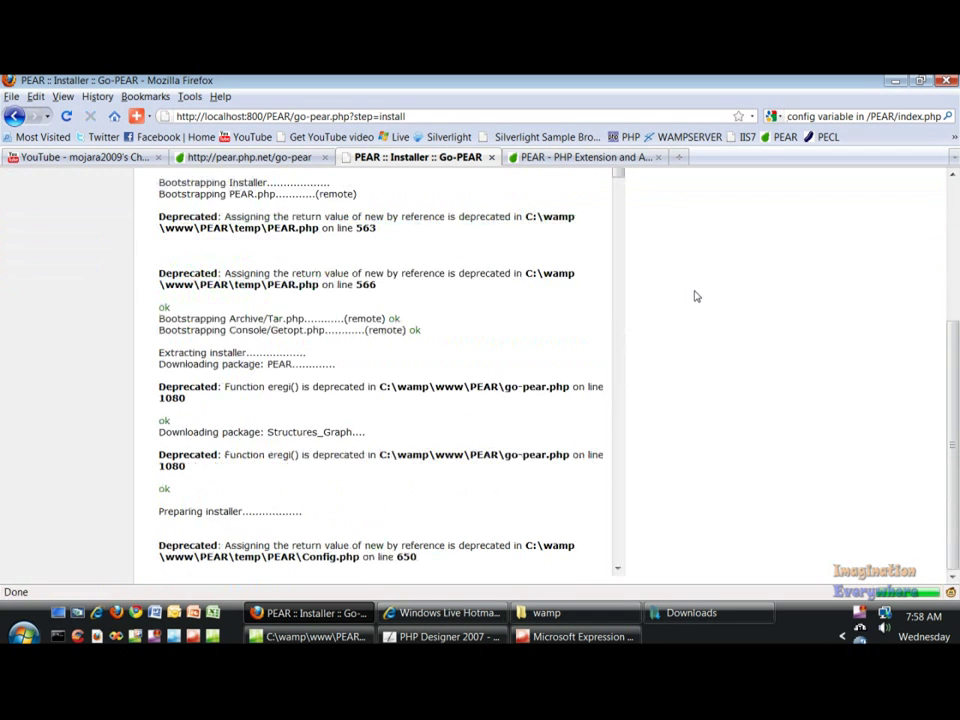
{"action": "scroll", "coordinate": [627, 364], "scroll_direction": "down", "scroll_amount": 10}
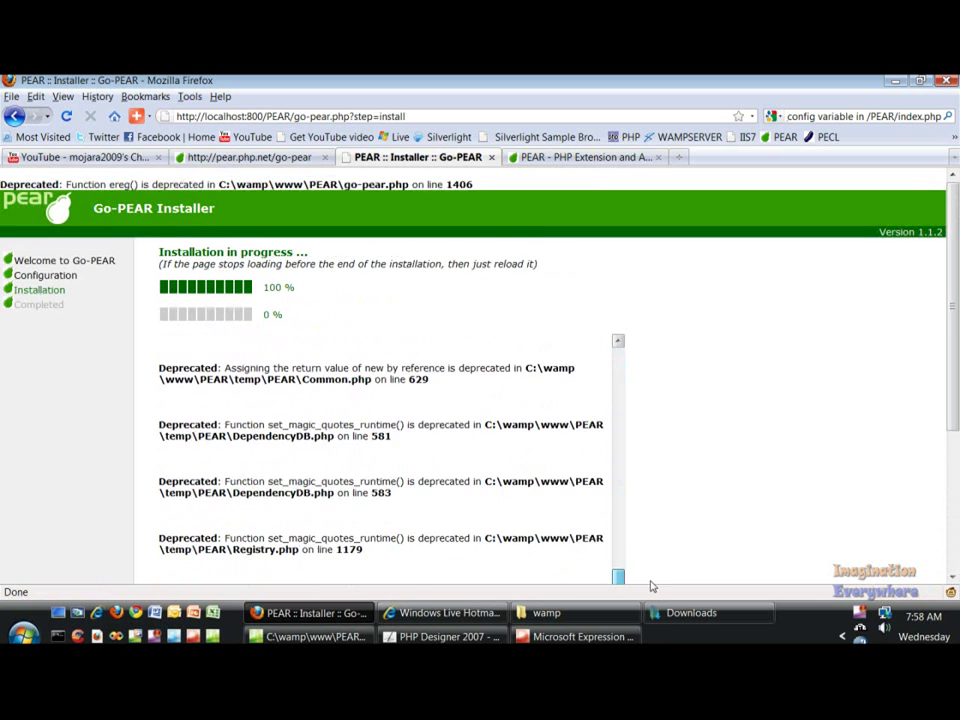
{"action": "left_click_drag", "start_coordinate": [623, 373], "coordinate": [636, 508]}
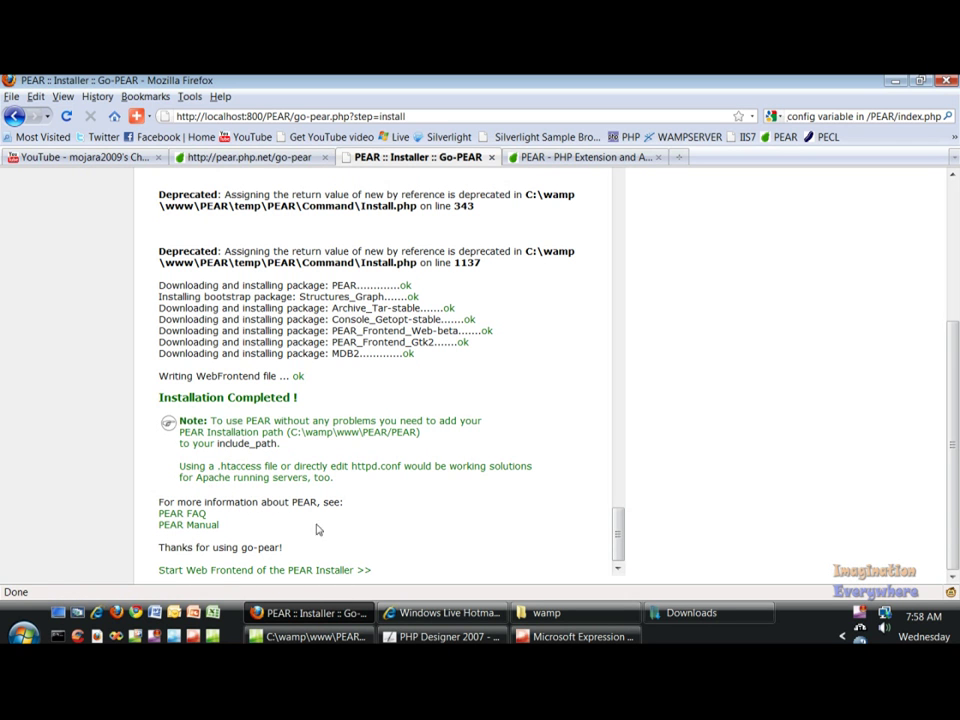
Open C:\wamp\www\PEAR\index.php with 'Edit with Microsoft Expression Web 3'.
{"action": "left_click", "coordinate": [587, 620]}
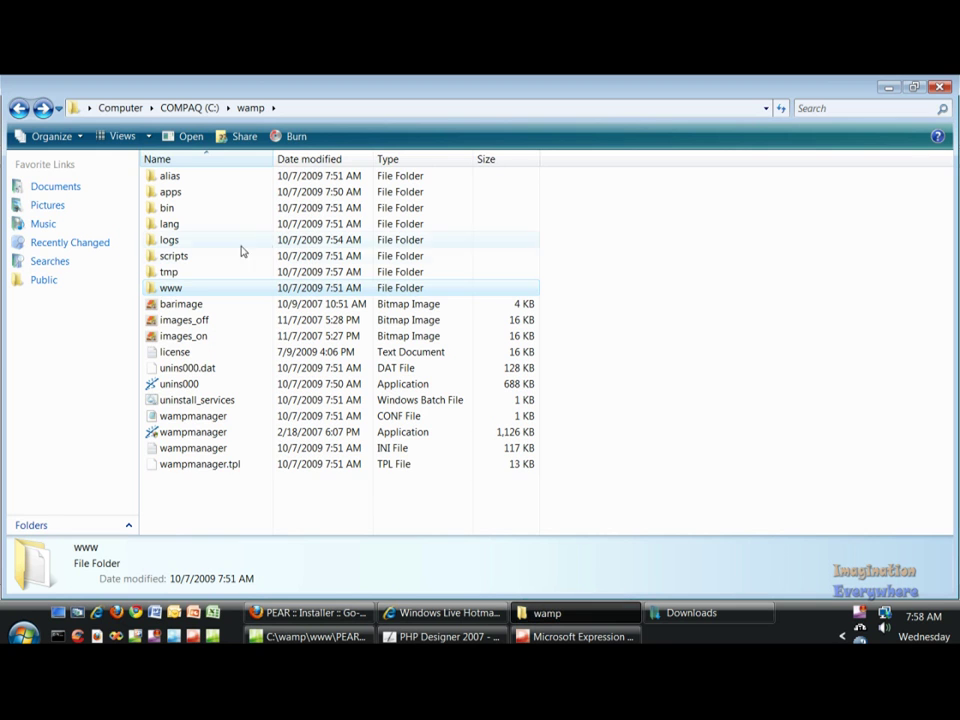
{"action": "double_click", "coordinate": [200, 288]}
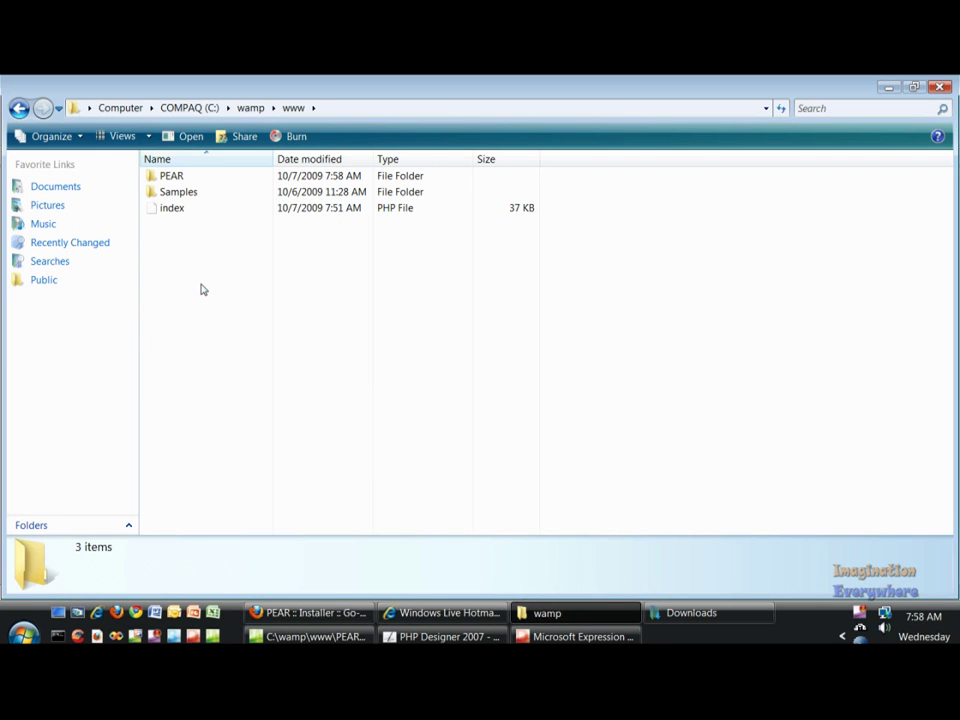
{"action": "double_click", "coordinate": [171, 176]}
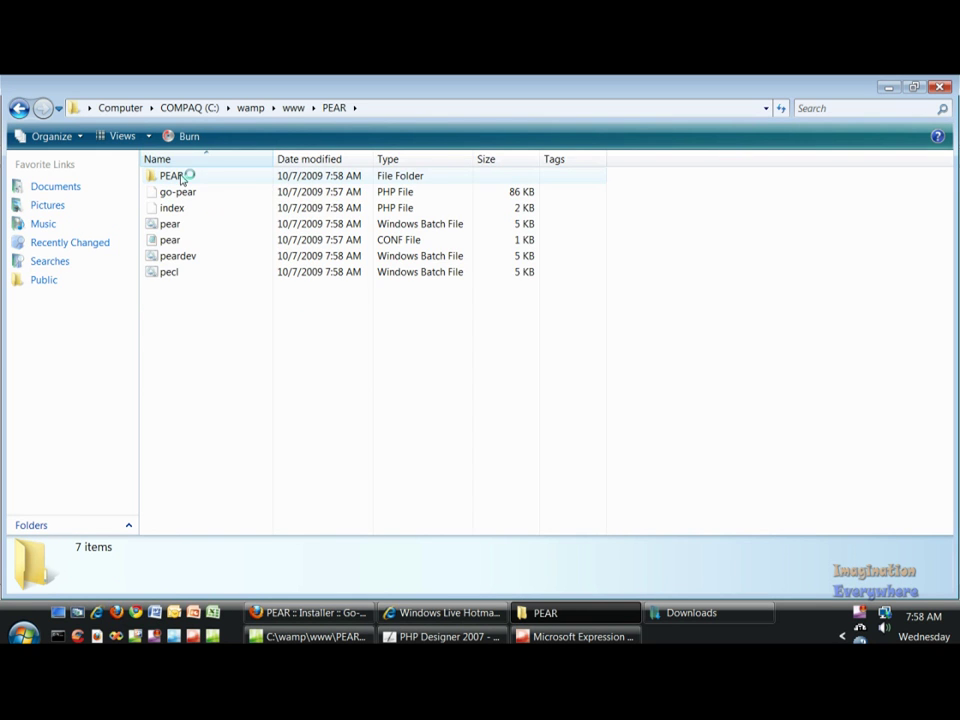
{"action": "left_click", "coordinate": [206, 211]}
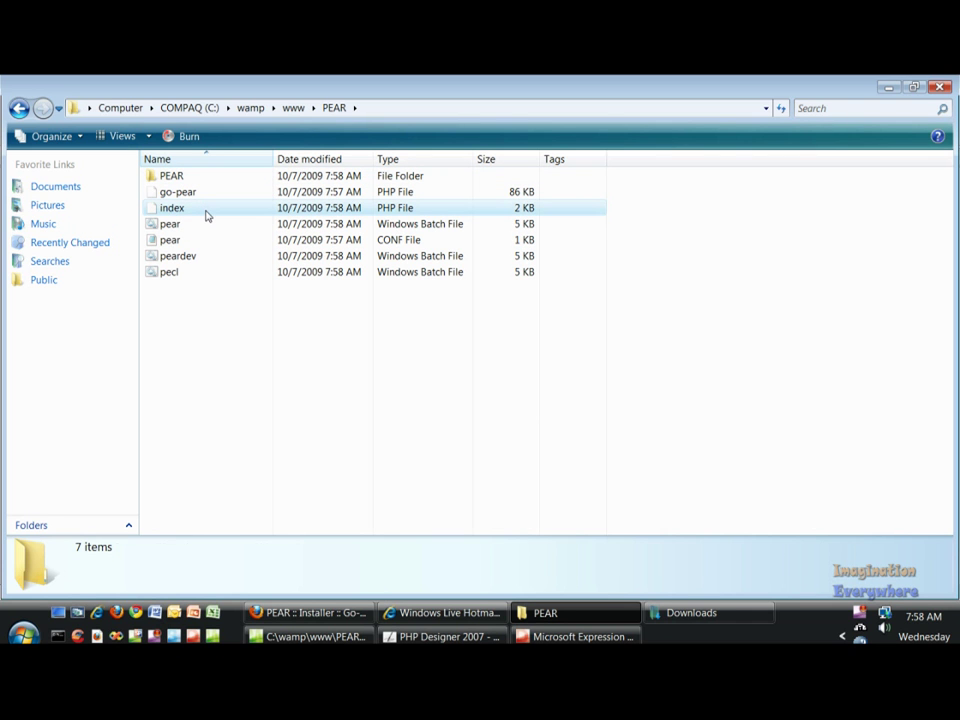
{"action": "right_click", "coordinate": [206, 214]}
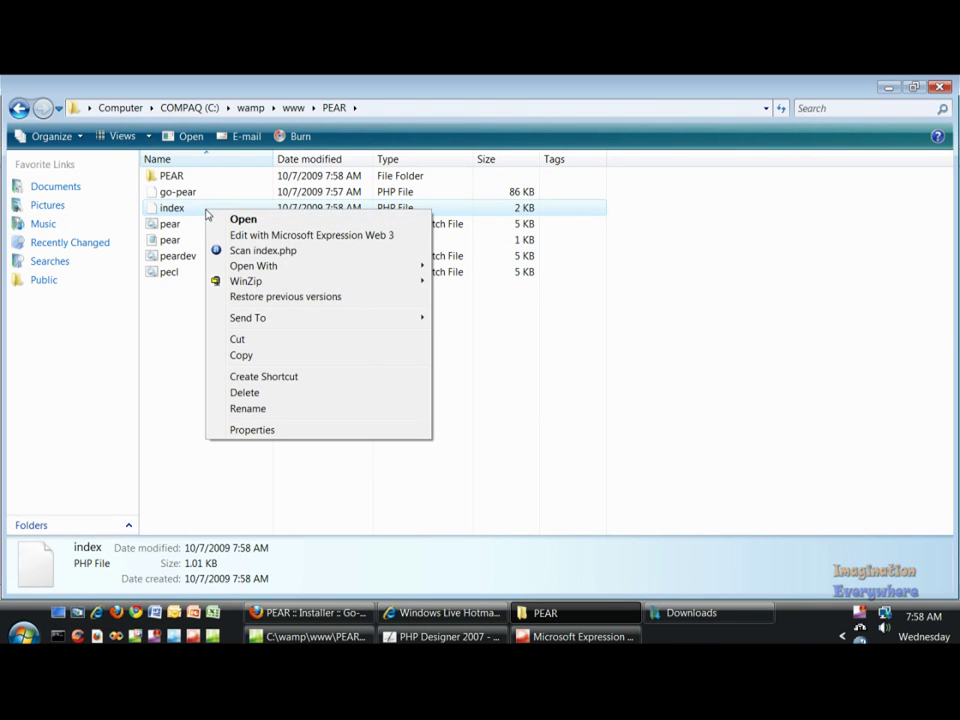
{"action": "left_click", "coordinate": [315, 236]}
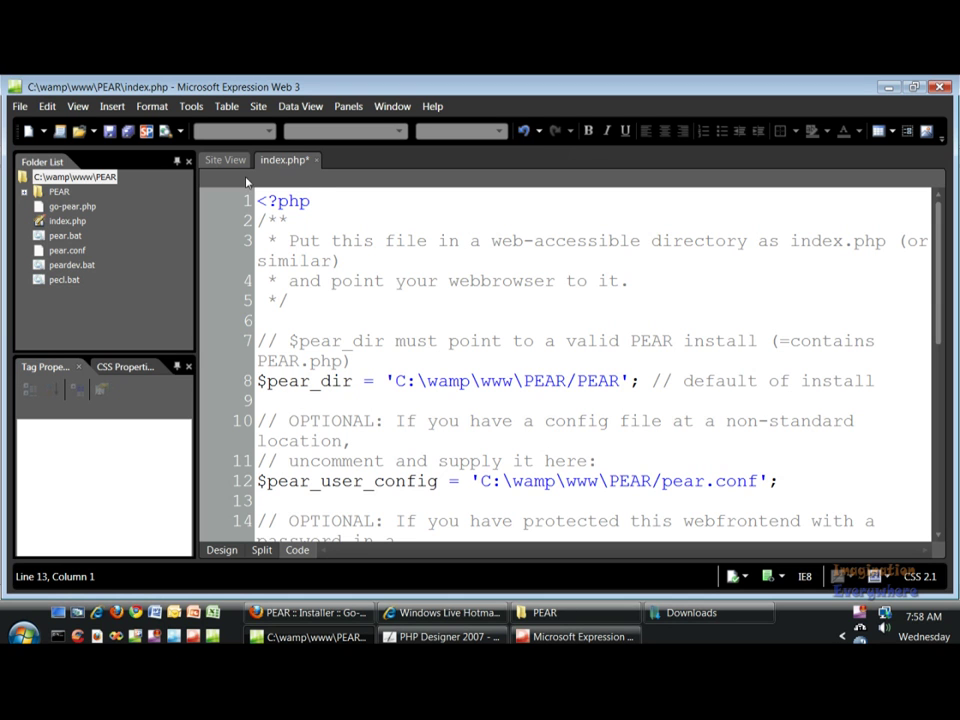
Undo and redo edits so line 12 sets $pear_user_config to 'C:\wamp\www\PEAR/pear.conf'.
{"action": "left_click", "coordinate": [528, 134]}
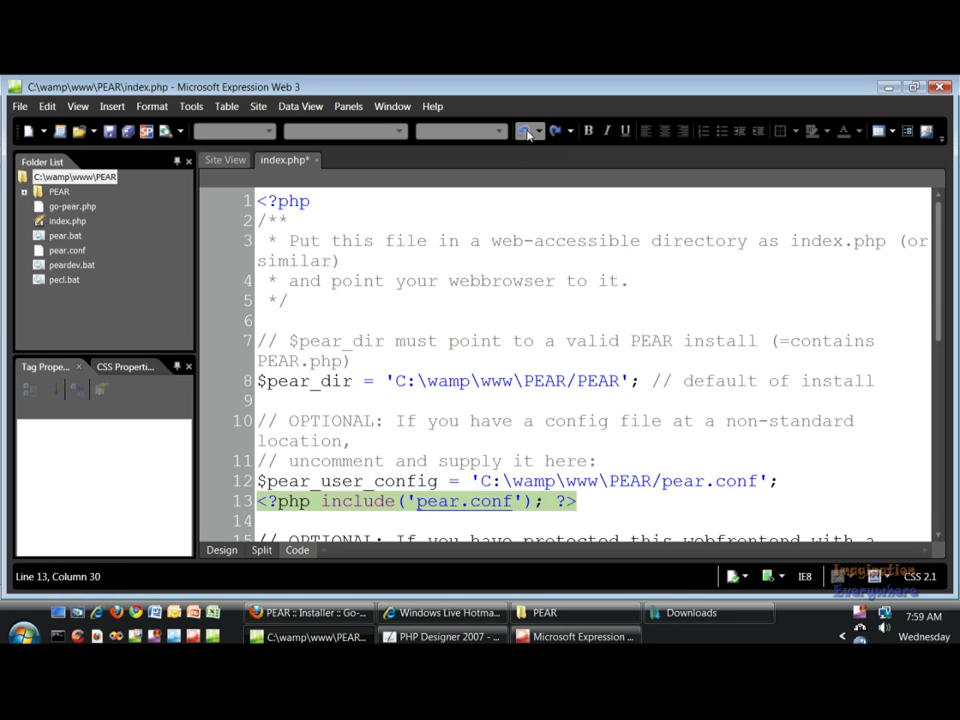
{"action": "left_click", "coordinate": [528, 134]}
{"action": "left_click", "coordinate": [528, 134]}
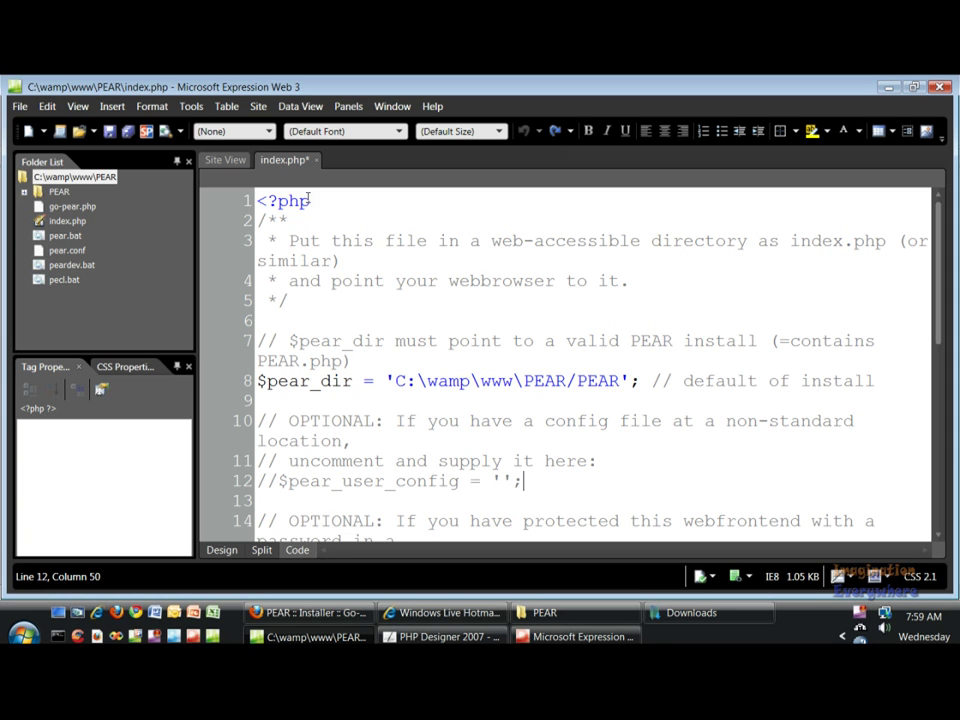
{"action": "left_click", "coordinate": [556, 133]}
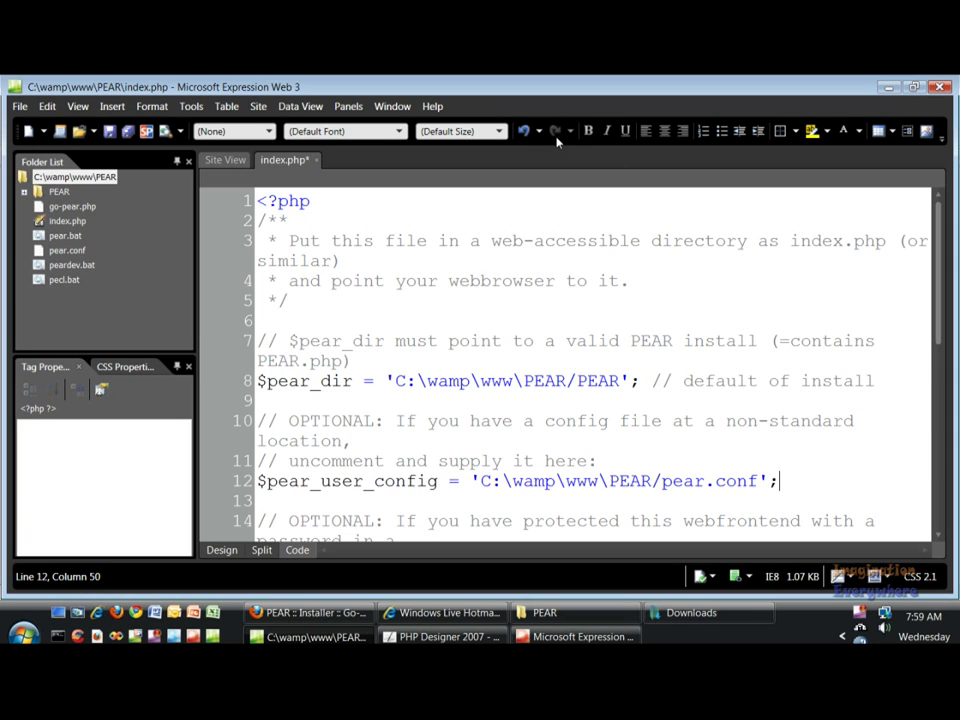
{"action": "left_click", "coordinate": [671, 485]}
{"action": "left_click", "coordinate": [540, 614]}
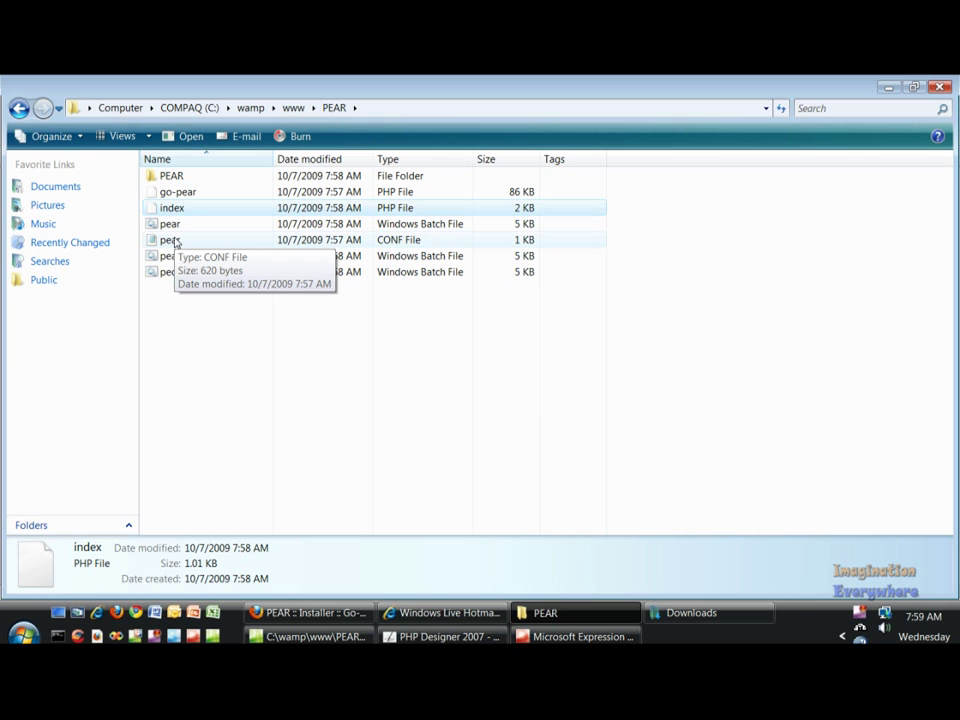
{"action": "left_click", "coordinate": [305, 636]}
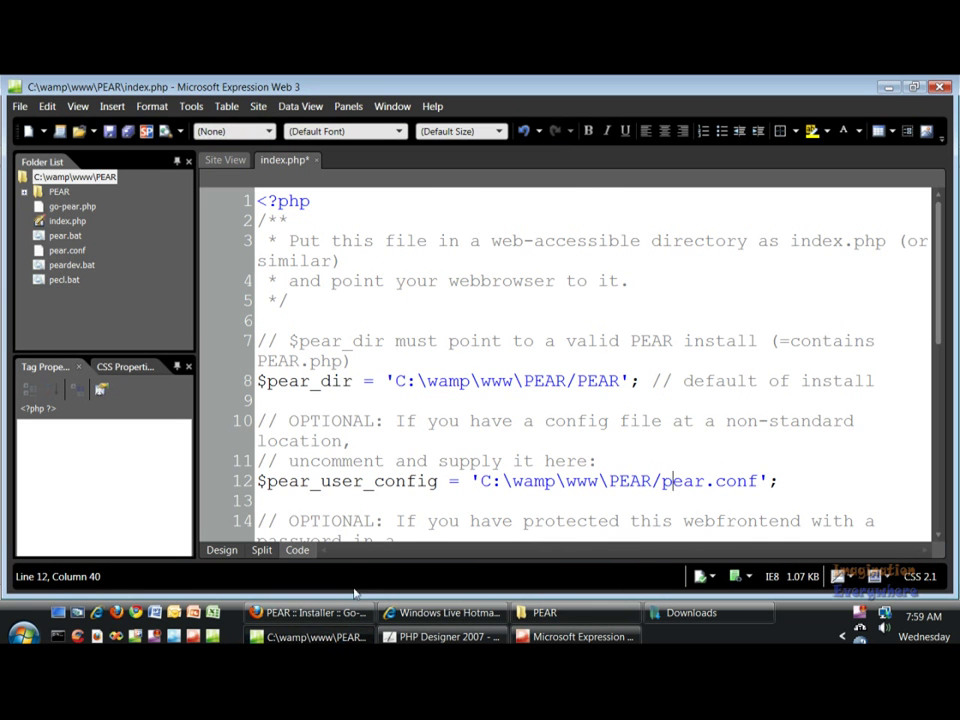
Save index.php over the existing copy and return to Firefox.
{"action": "left_click", "coordinate": [126, 133]}
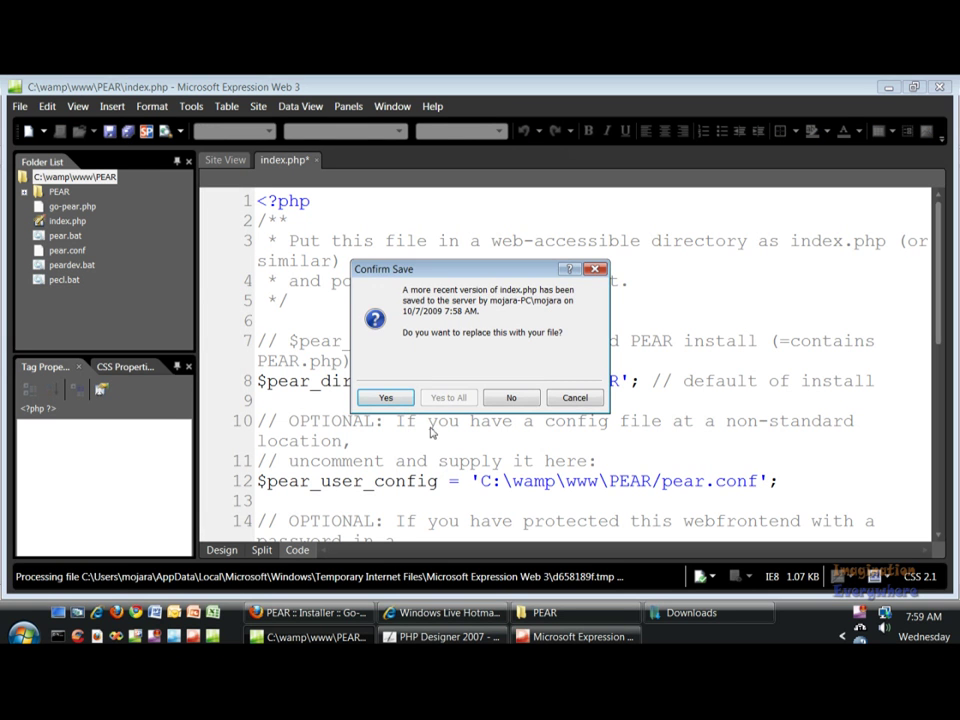
{"action": "left_click", "coordinate": [386, 397]}
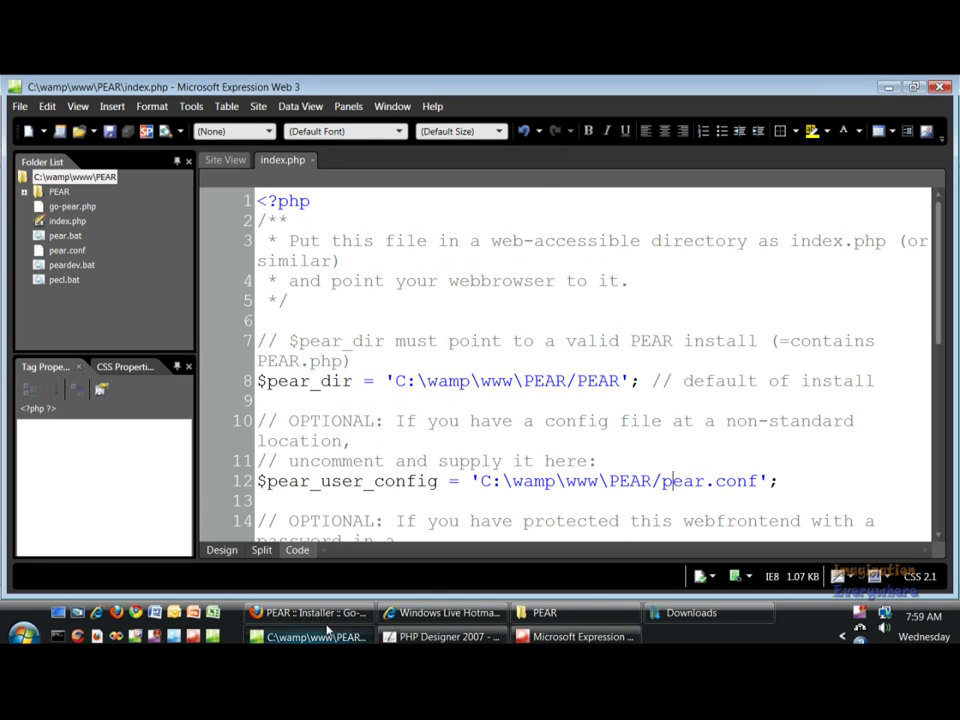
{"action": "key", "text": "alt+Tab"}
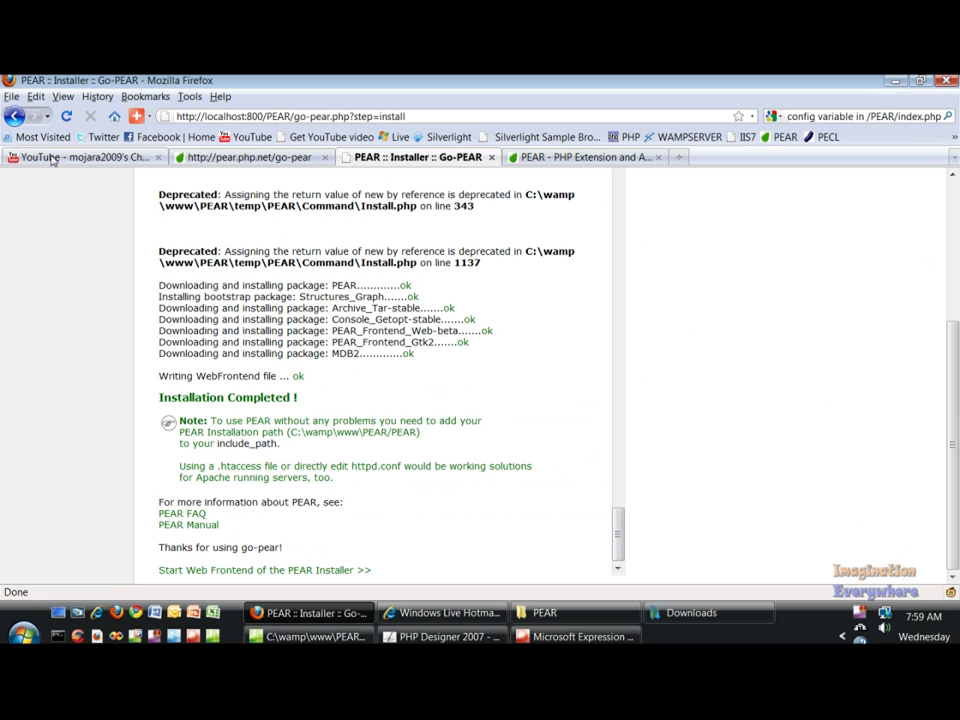
Reload the installer page, resending the installer request.
{"action": "left_click", "coordinate": [66, 116]}
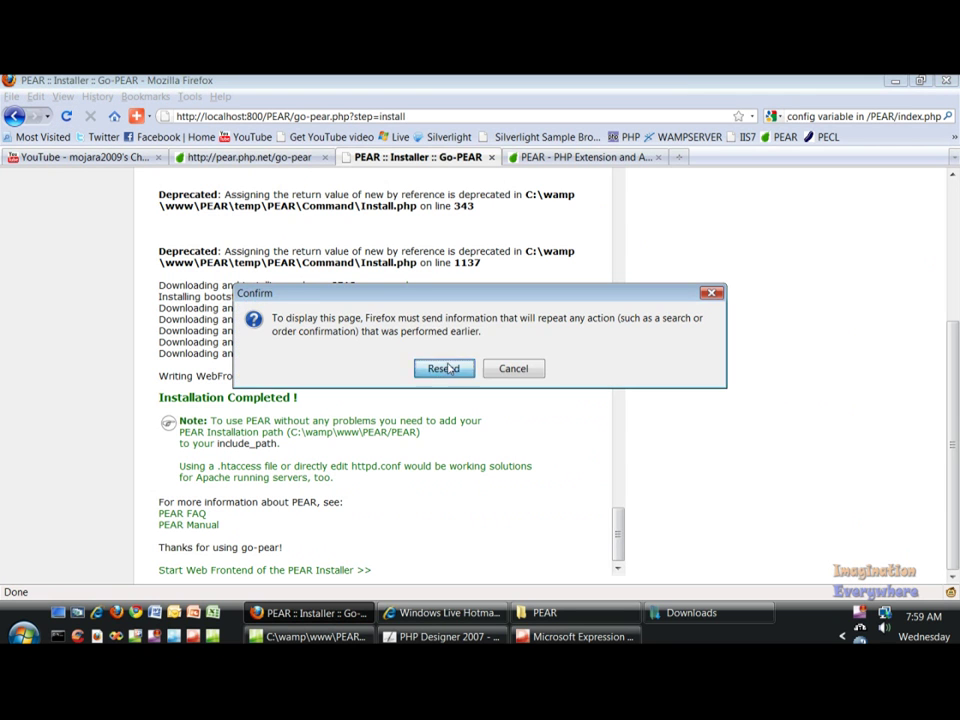
{"action": "left_click", "coordinate": [446, 369]}
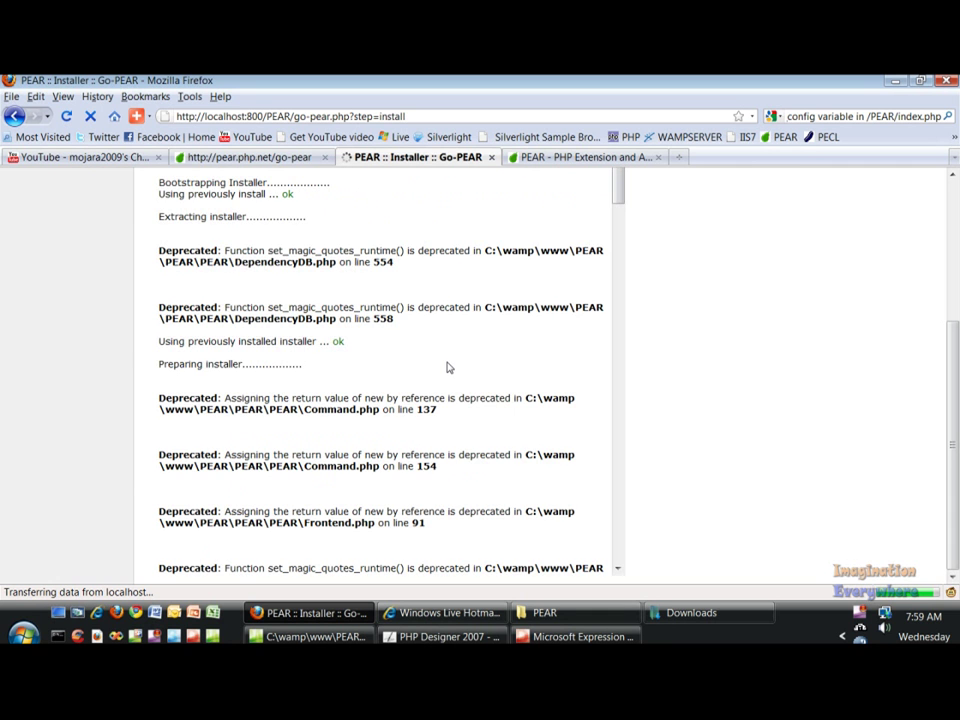
{"action": "scroll", "coordinate": [421, 352], "scroll_direction": "down", "scroll_amount": 2}
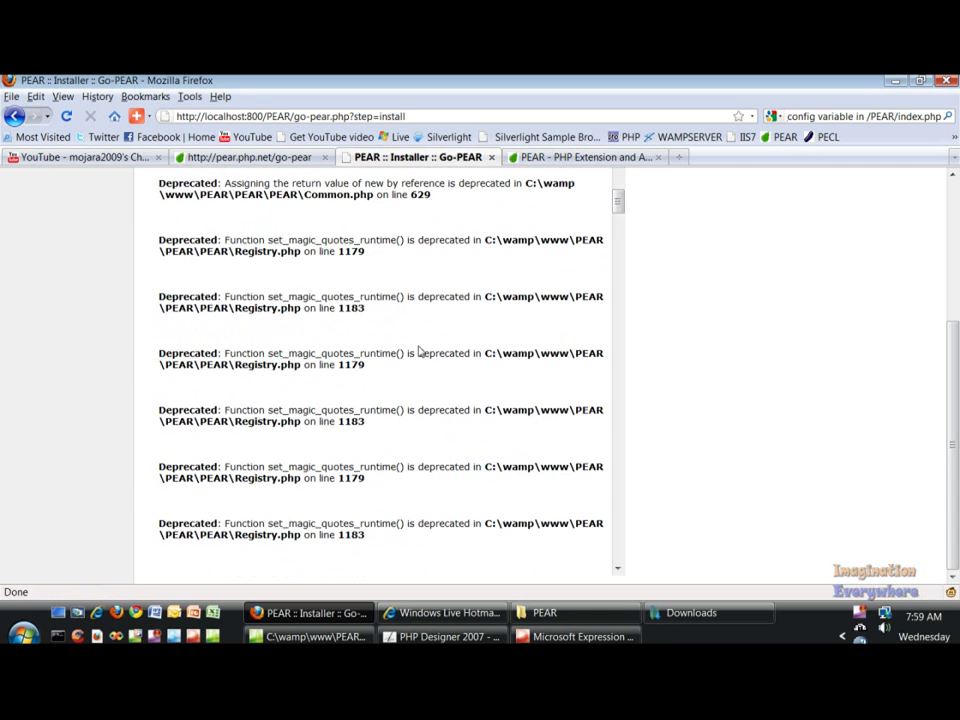
Restart all WAMP services, open the local PEAR page, then go back to index.php.
{"action": "left_click", "coordinate": [859, 613]}
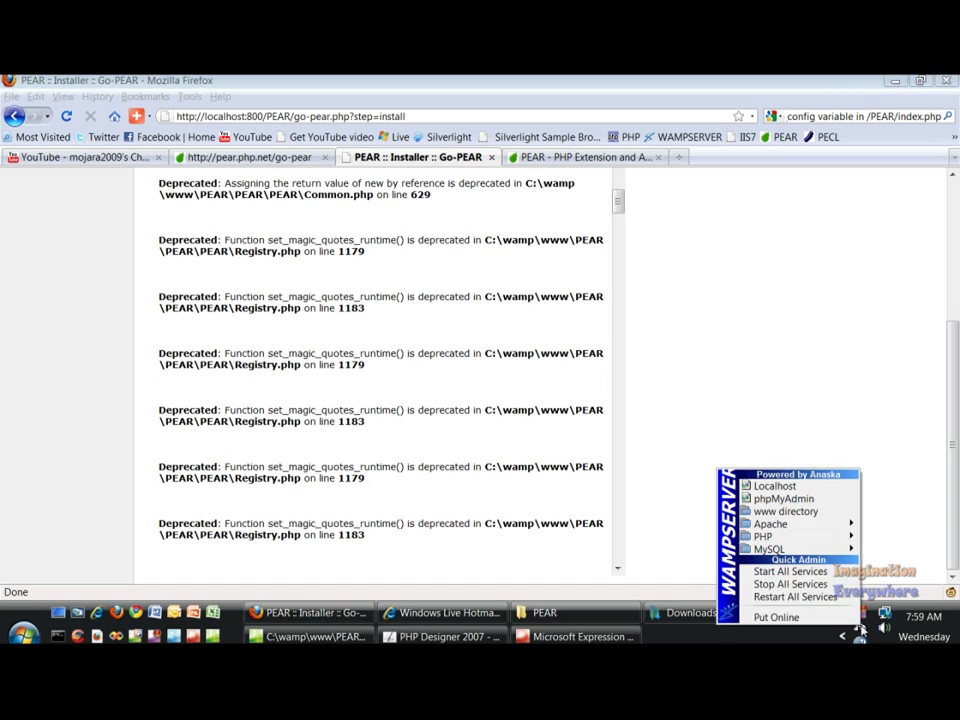
{"action": "left_click", "coordinate": [810, 598]}
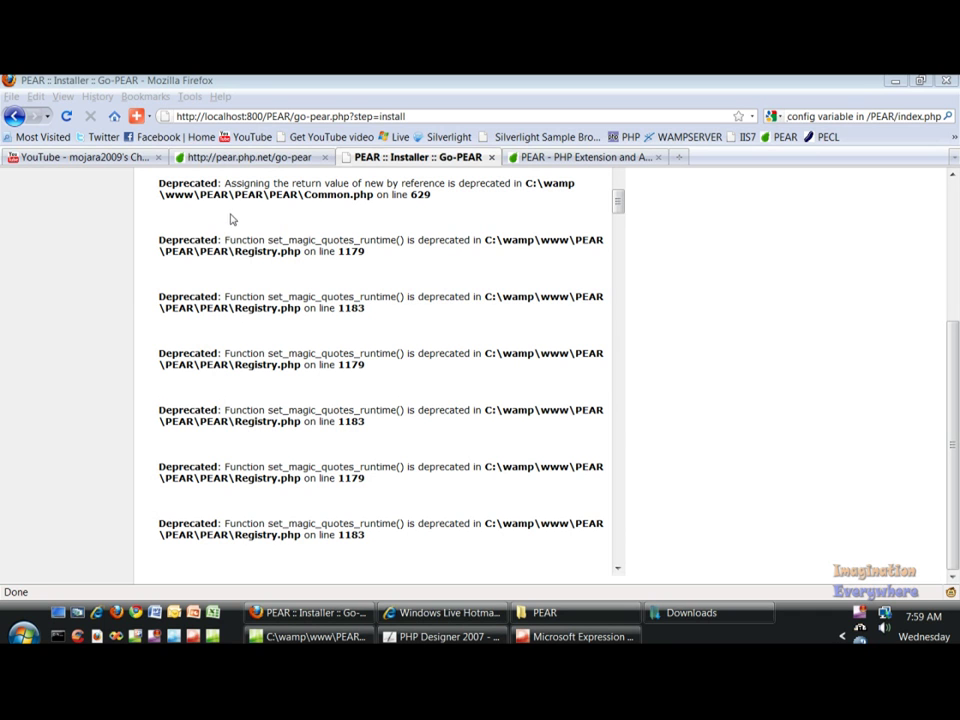
{"action": "left_click", "coordinate": [675, 143]}
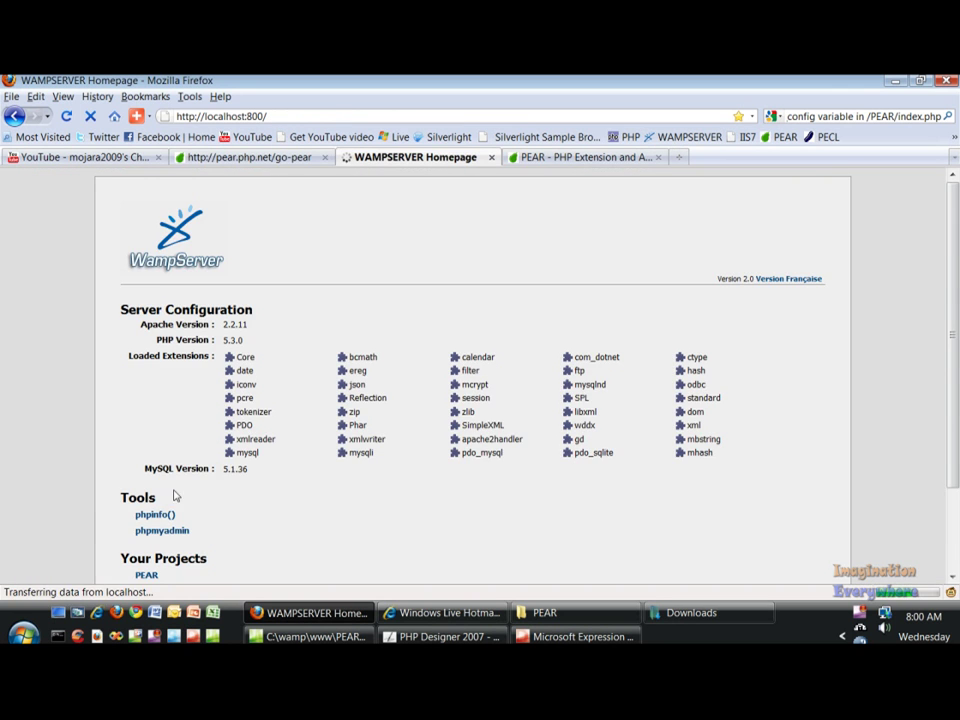
{"action": "scroll", "coordinate": [173, 497], "scroll_direction": "down", "scroll_amount": 2}
{"action": "left_click", "coordinate": [145, 468]}
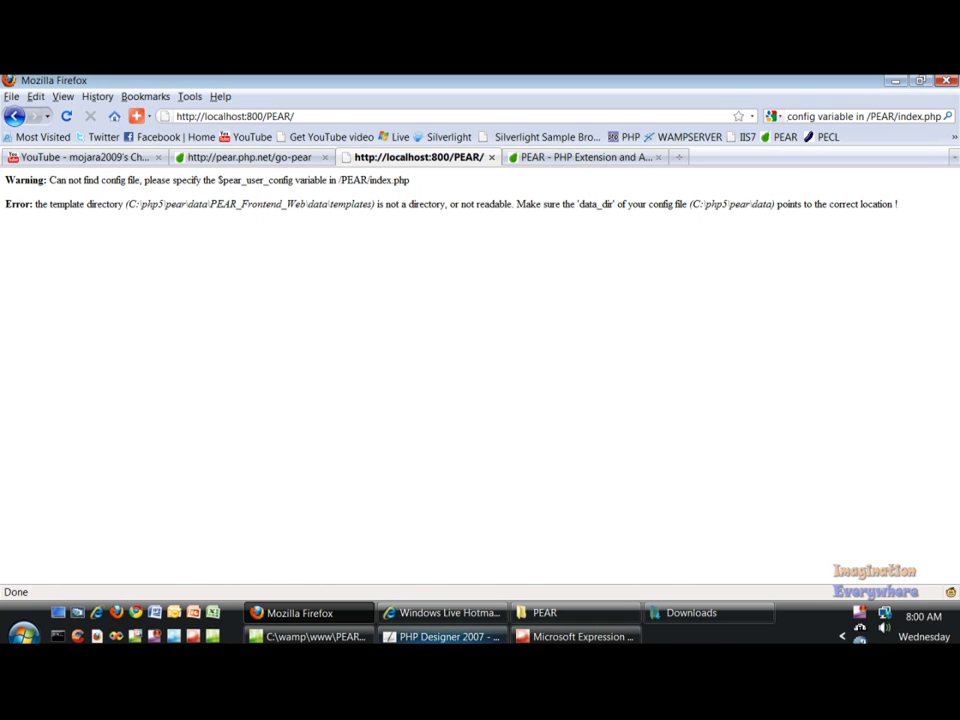
{"action": "left_click", "coordinate": [318, 637]}
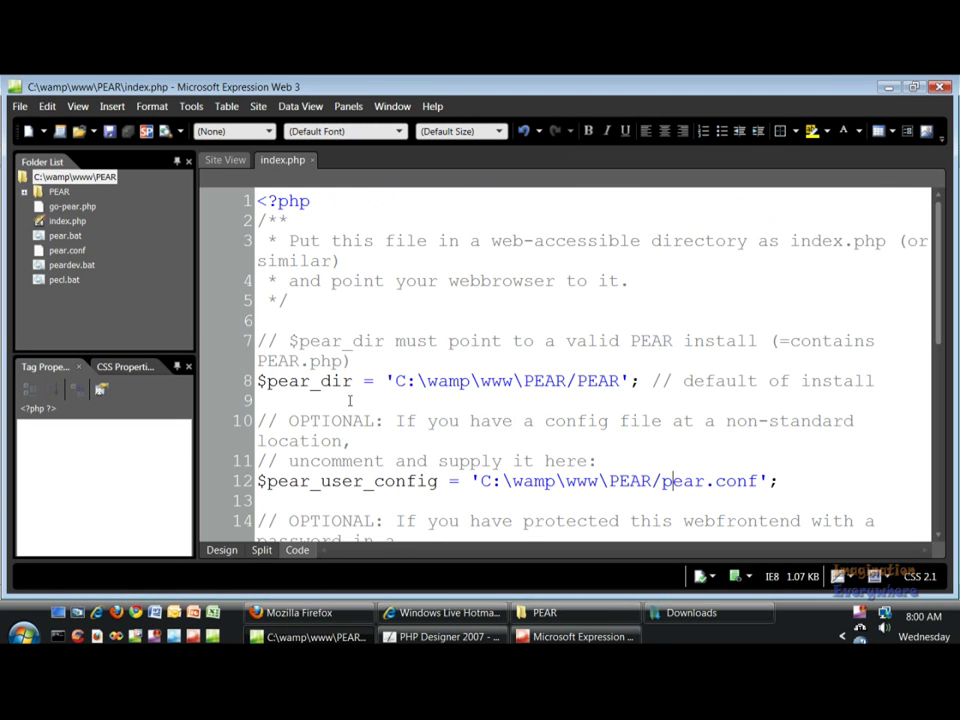
Reopen index.php in Expression Web and remove the // comment from the $pear_user_config line.
{"action": "left_click", "coordinate": [312, 160]}
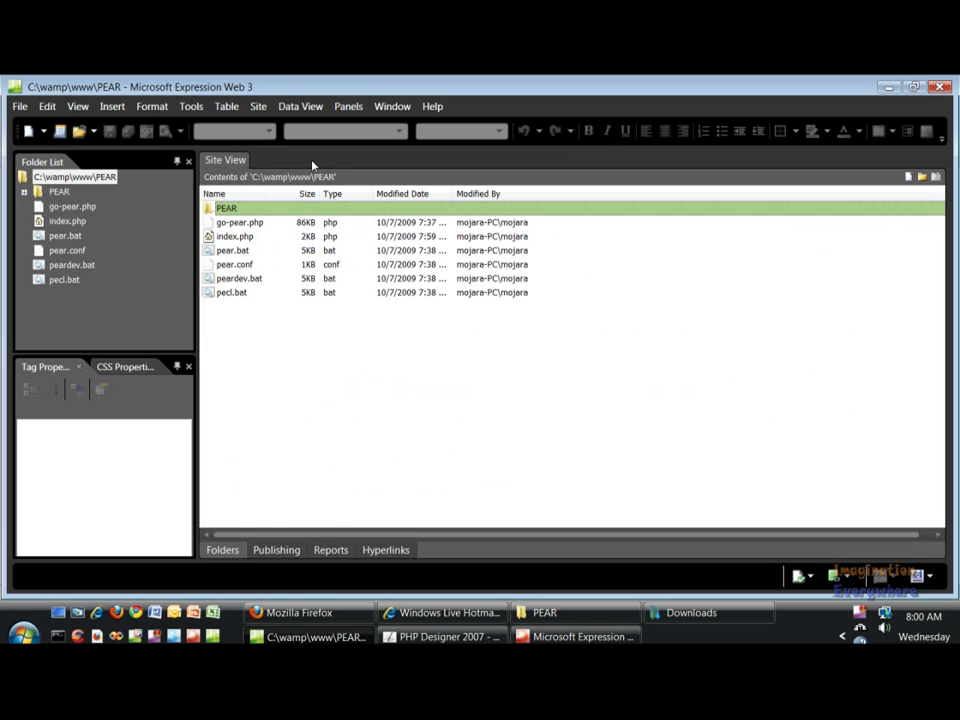
{"action": "key", "text": "alt+Tab"}
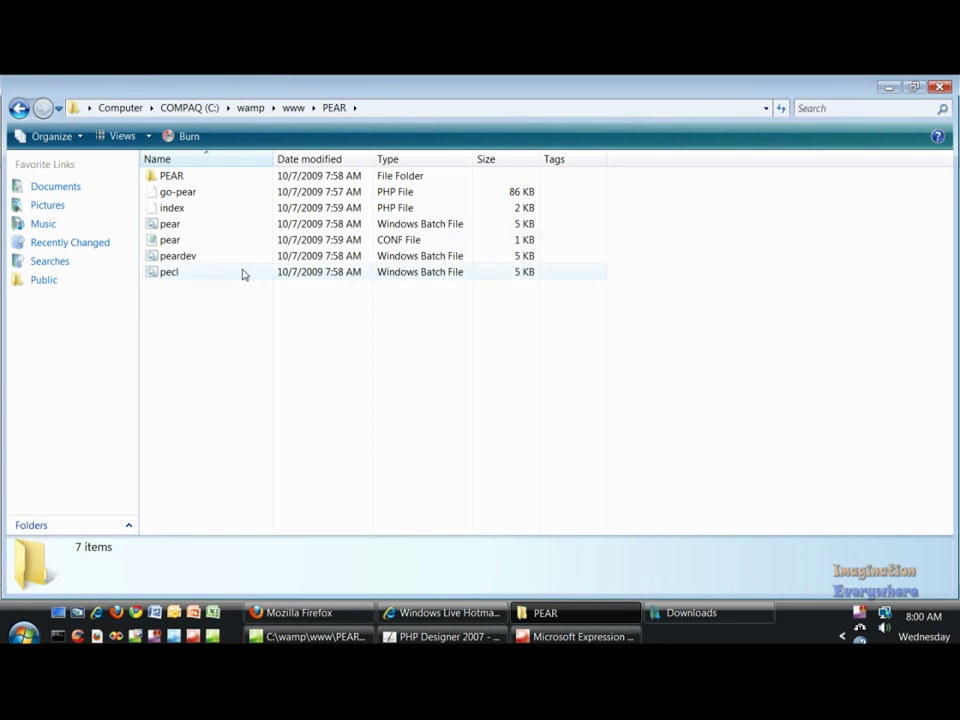
{"action": "right_click", "coordinate": [194, 212]}
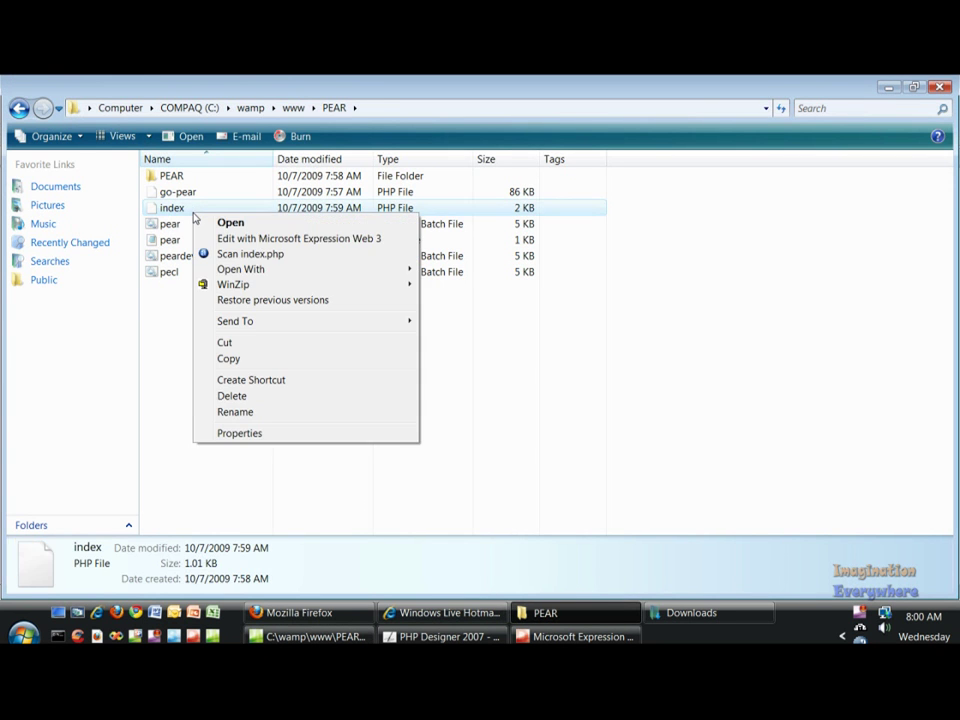
{"action": "left_click", "coordinate": [255, 242]}
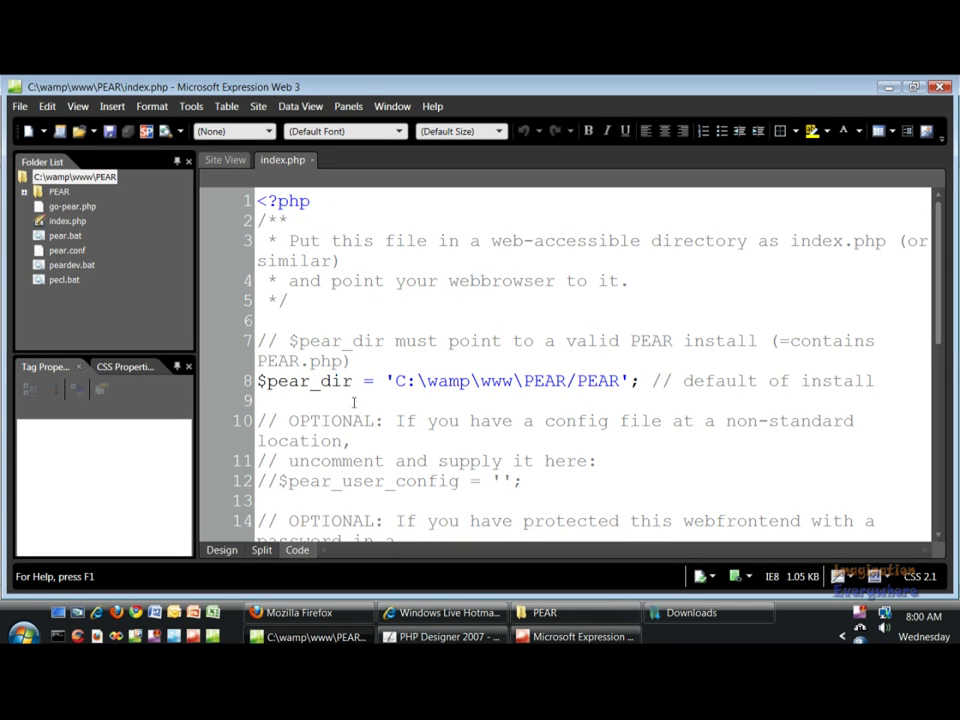
{"action": "left_click_drag", "start_coordinate": [283, 482], "coordinate": [237, 484]}
{"action": "left_click", "coordinate": [270, 482]}
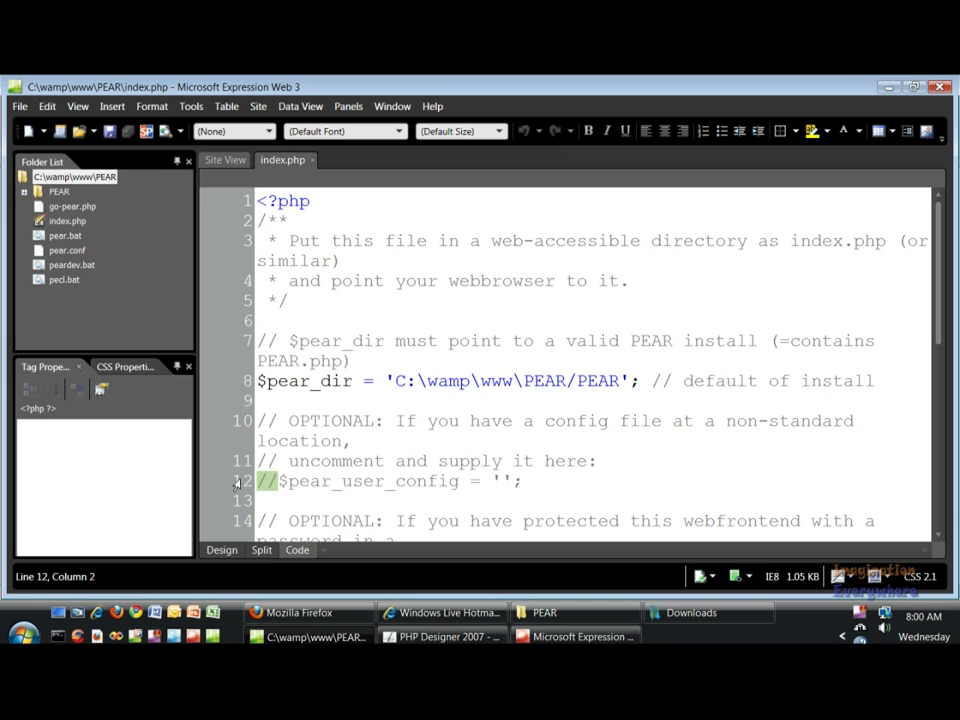
{"action": "key", "text": "Delete"}
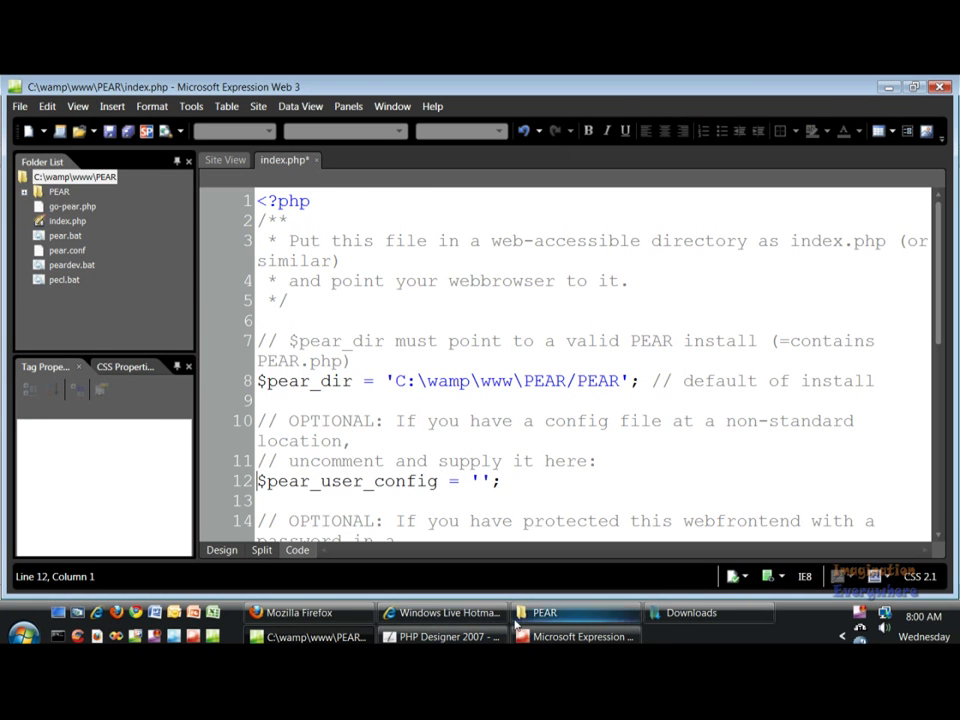
Copy the C:\wamp\www\PEAR folder path from the Explorer address bar.
{"action": "left_click", "coordinate": [545, 612]}
{"action": "left_click", "coordinate": [378, 106]}
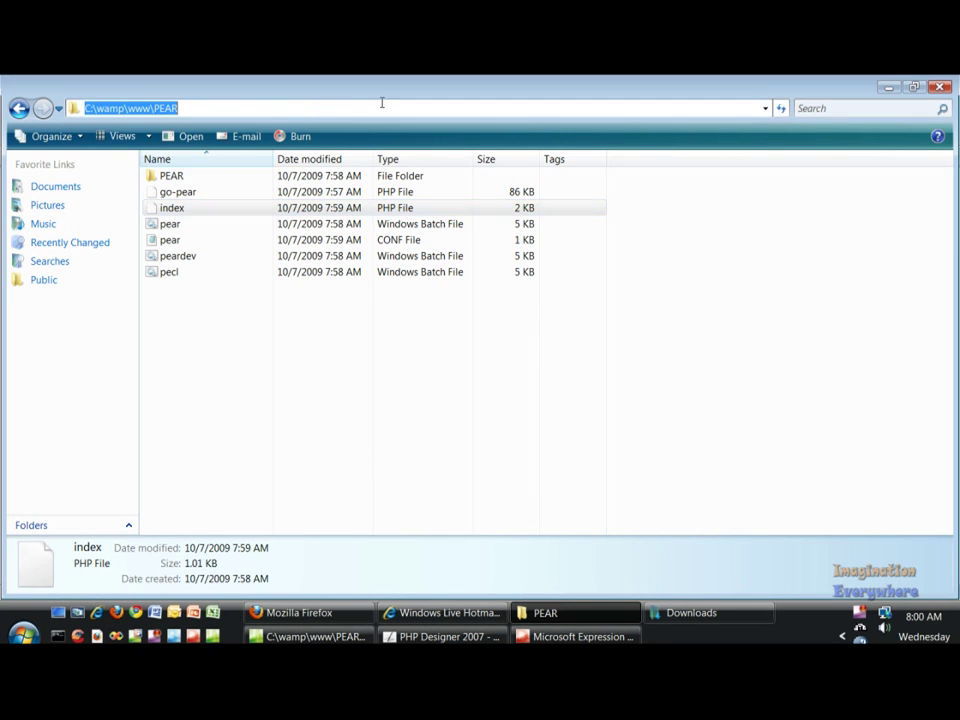
{"action": "right_click", "coordinate": [301, 110]}
{"action": "left_click", "coordinate": [352, 159]}
{"action": "key", "text": "alt+Tab"}
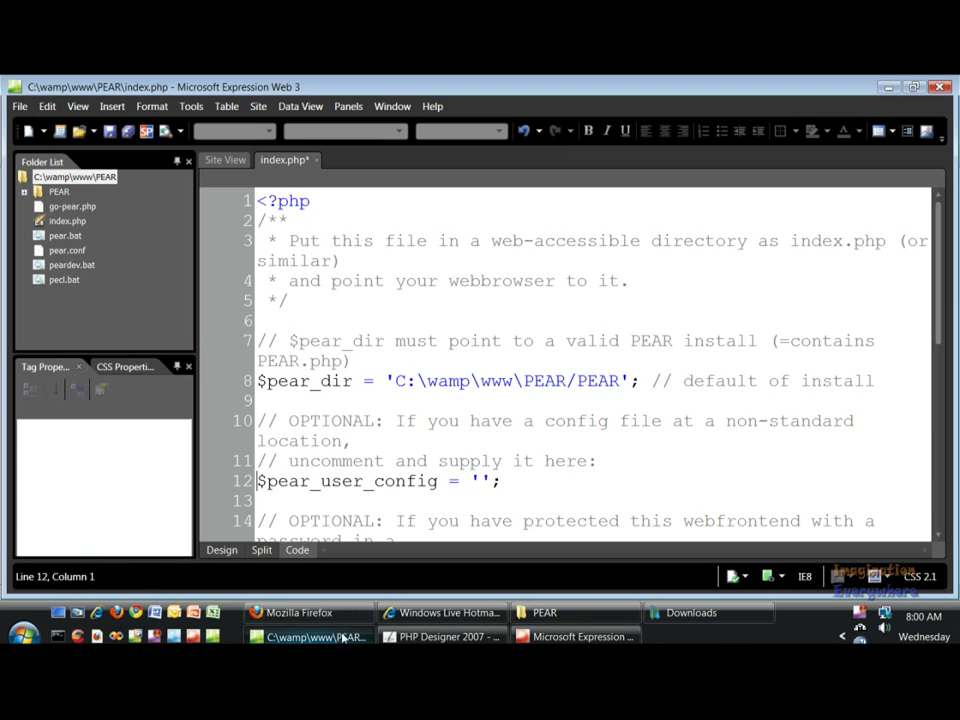
Paste the path into line 12's quotes, append \pear.conf, and save index.php.
{"action": "right_click", "coordinate": [479, 481]}
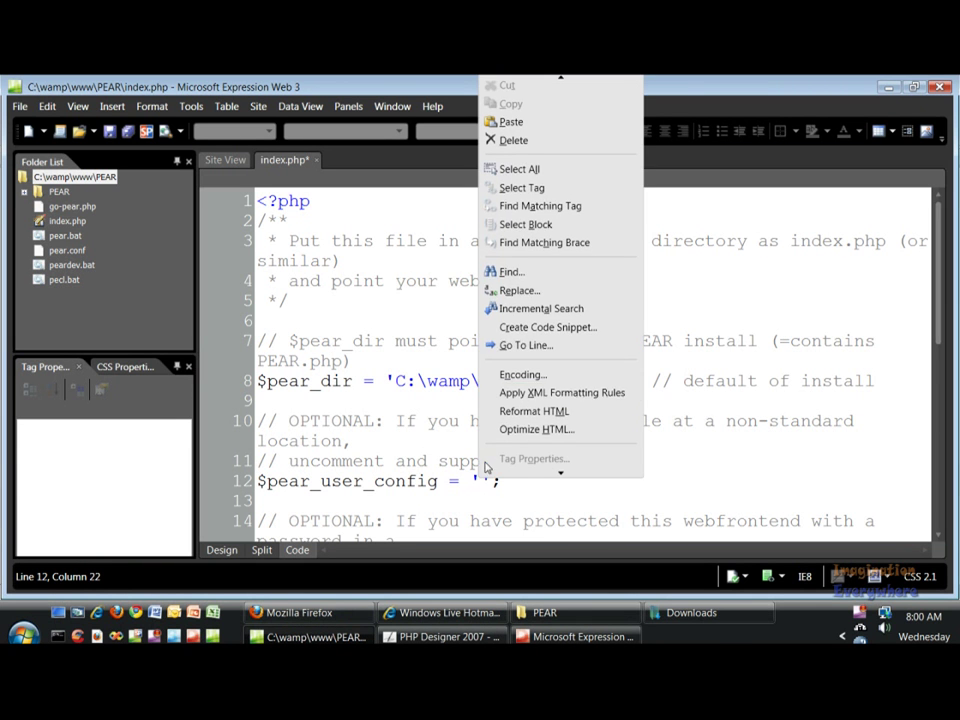
{"action": "left_click", "coordinate": [531, 125]}
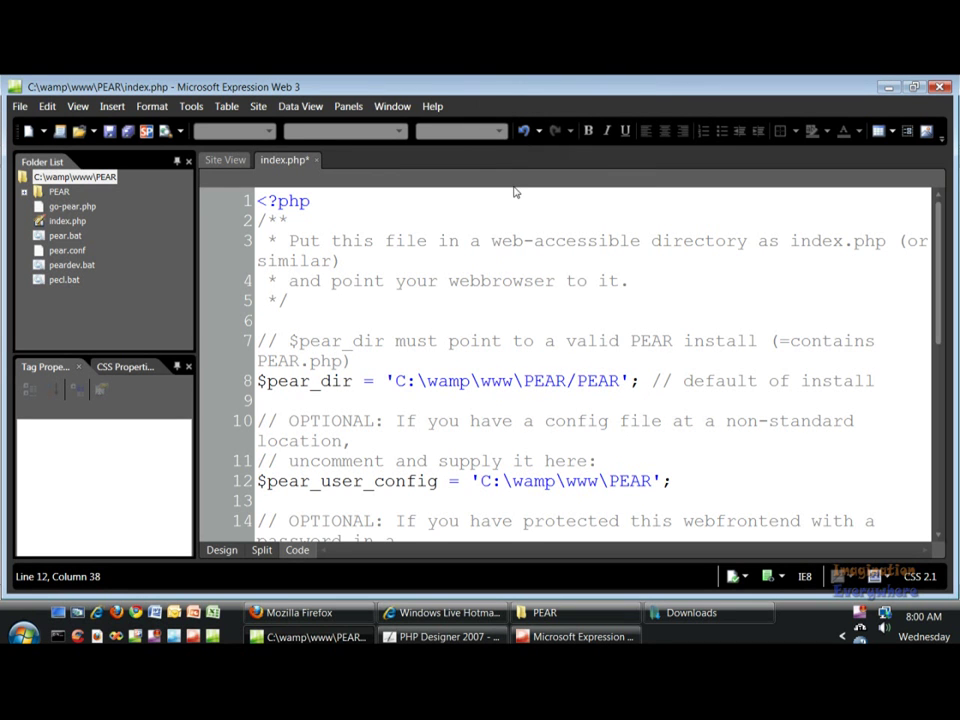
{"action": "type", "text": "]"}
{"action": "key", "text": "BackSpace"}
{"action": "type", "text": "\\pear.cong"}
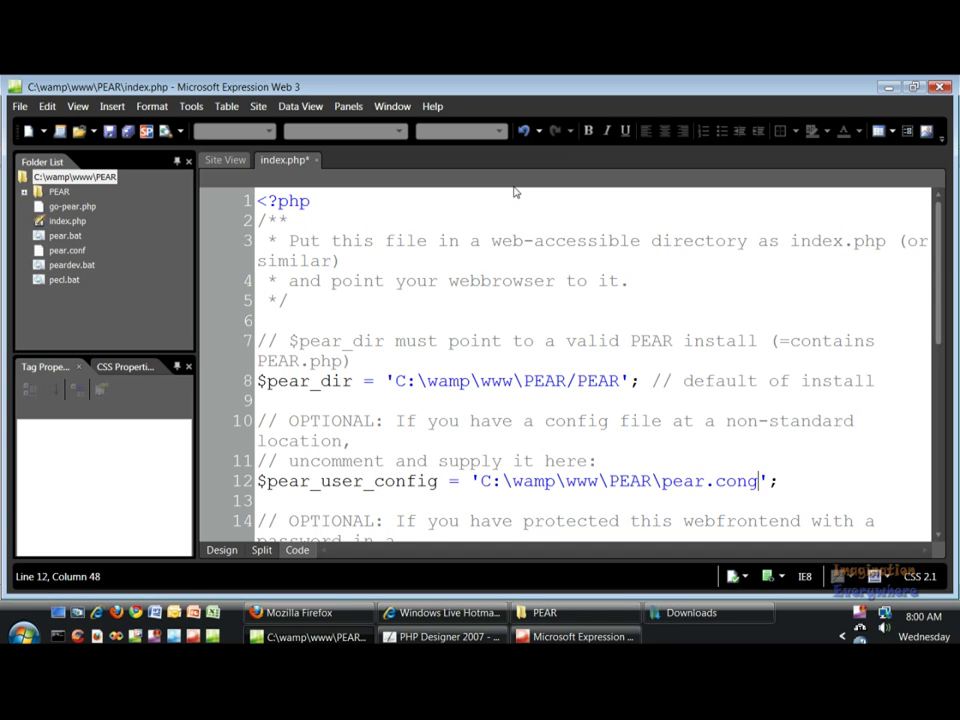
{"action": "key", "text": "BackSpace"}
{"action": "type", "text": "f"}
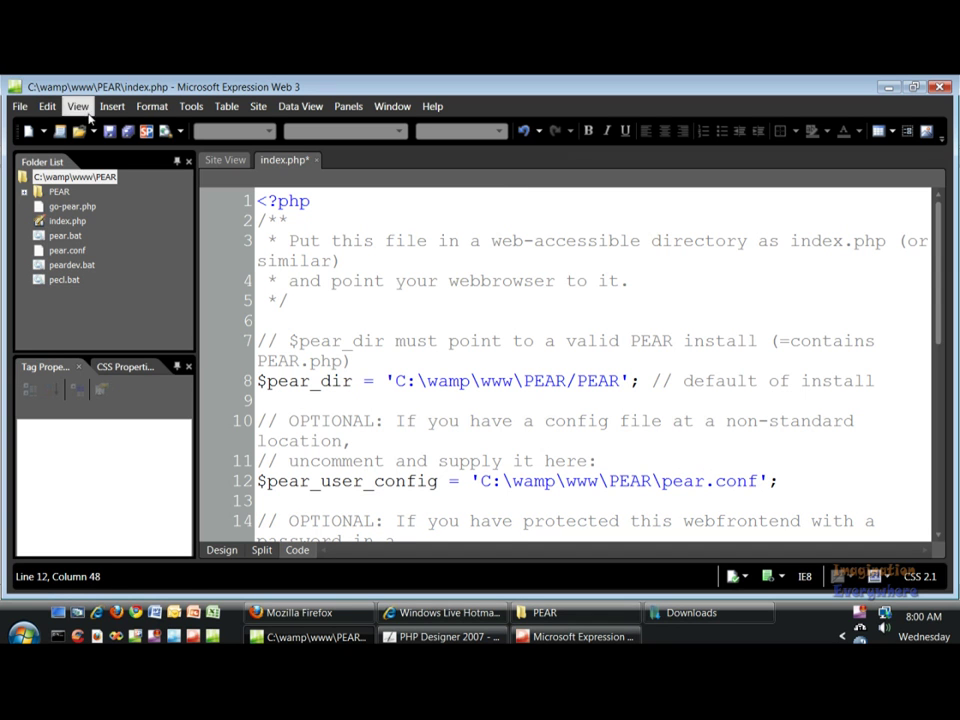
{"action": "left_click", "coordinate": [128, 132]}
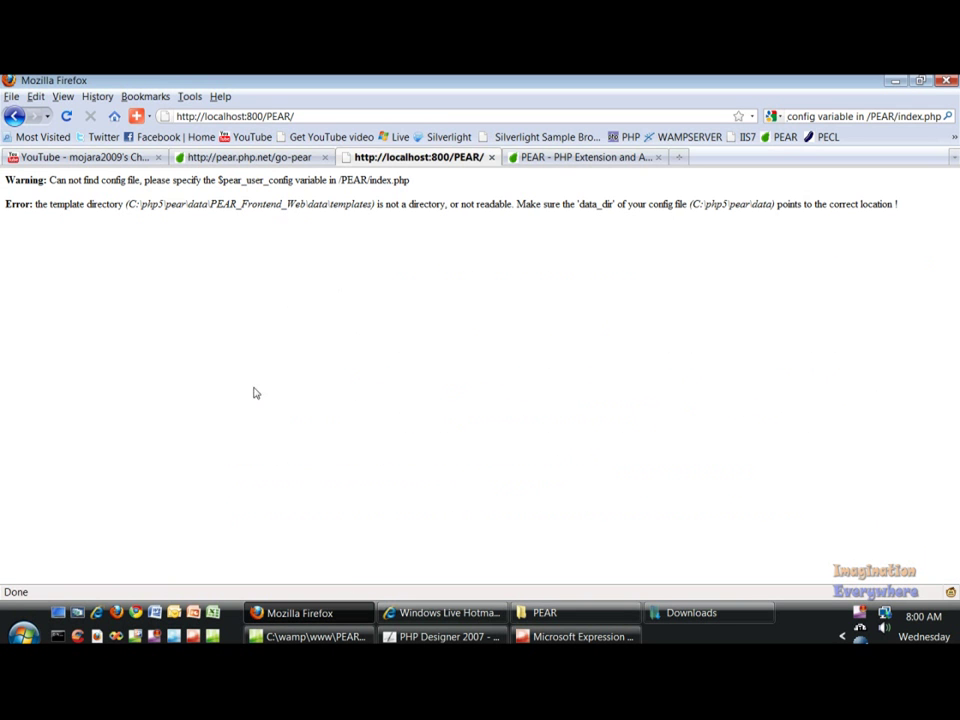
Reload the local PEAR Package Manager page, which now loads without errors.
{"action": "left_click", "coordinate": [66, 116]}
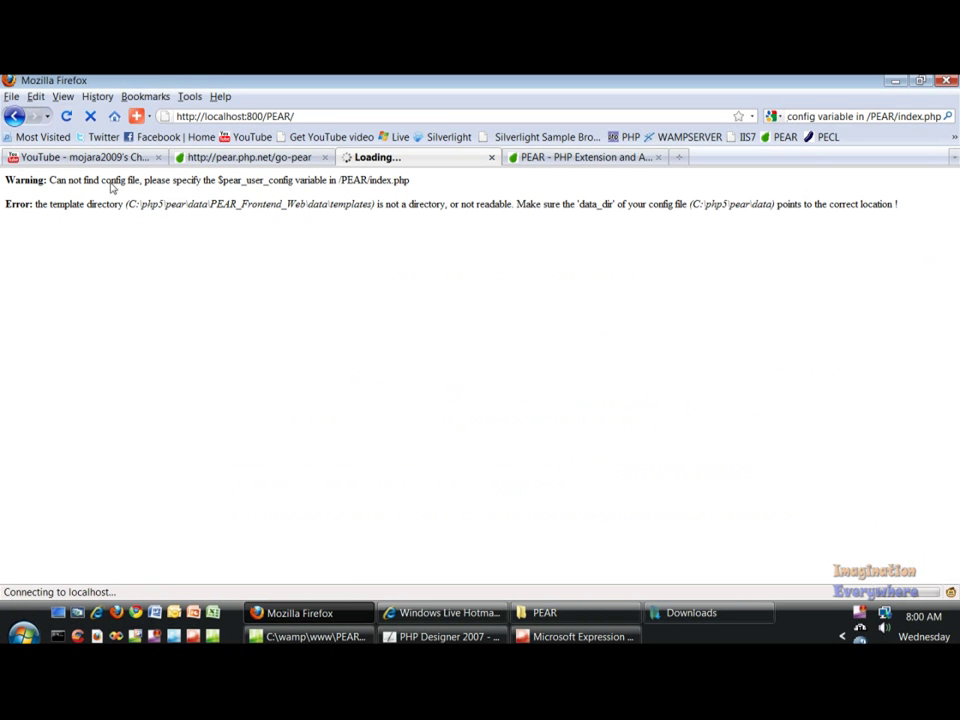
{"action": "left_click", "coordinate": [859, 634]}
{"action": "left_click", "coordinate": [707, 456]}
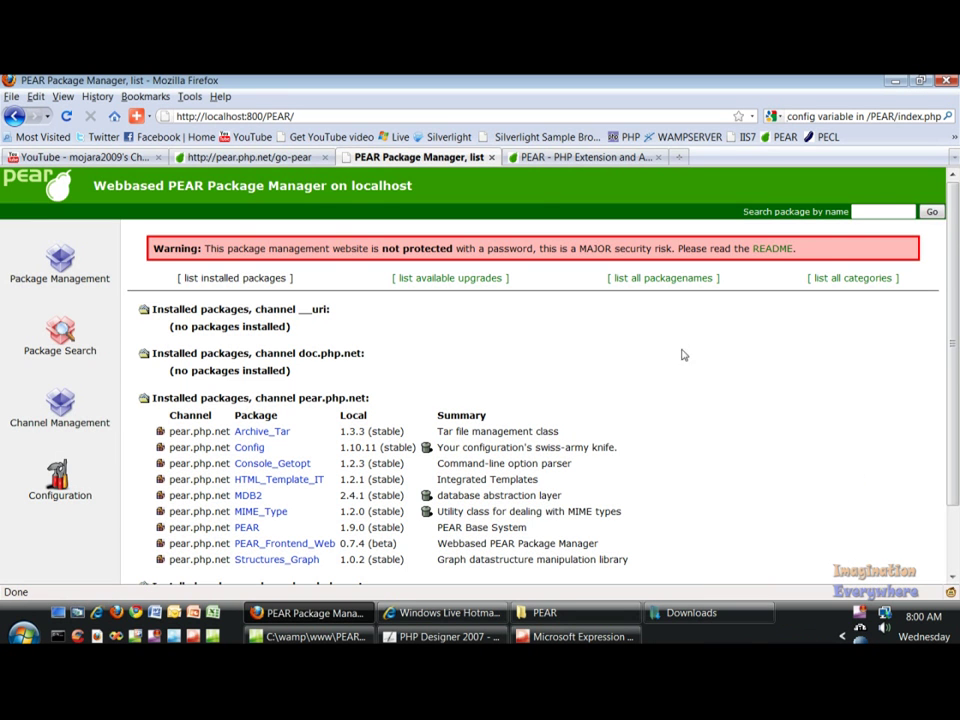
{"action": "scroll", "coordinate": [308, 315], "scroll_direction": "down", "scroll_amount": 2}
{"action": "scroll", "coordinate": [313, 312], "scroll_direction": "up", "scroll_amount": 2}
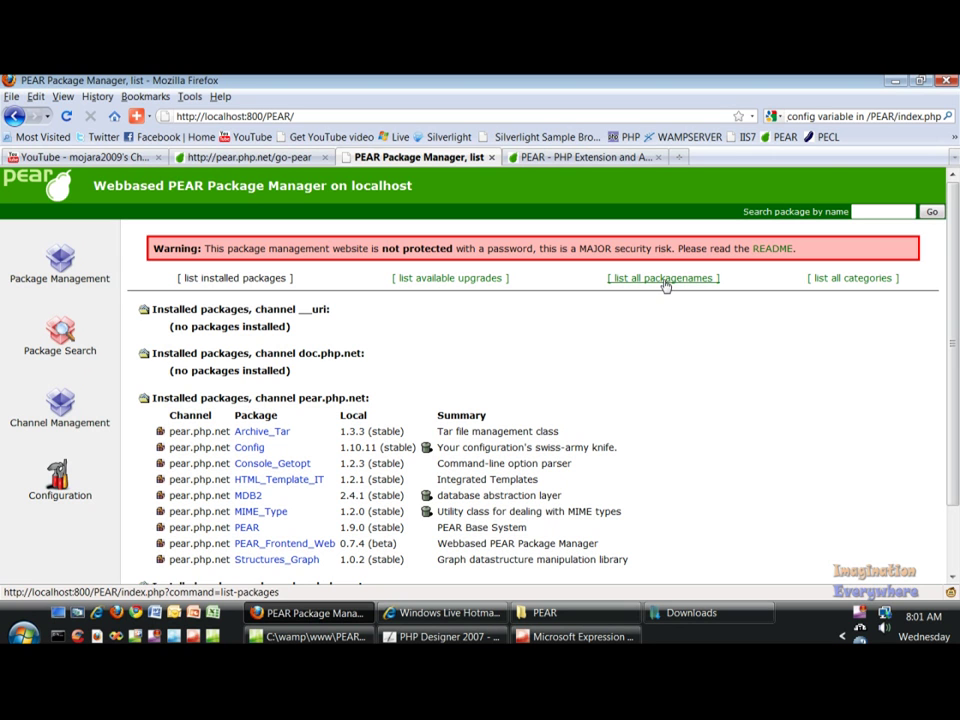
List all package categories and open pear.php.net's Structures category.
{"action": "left_click", "coordinate": [875, 283]}
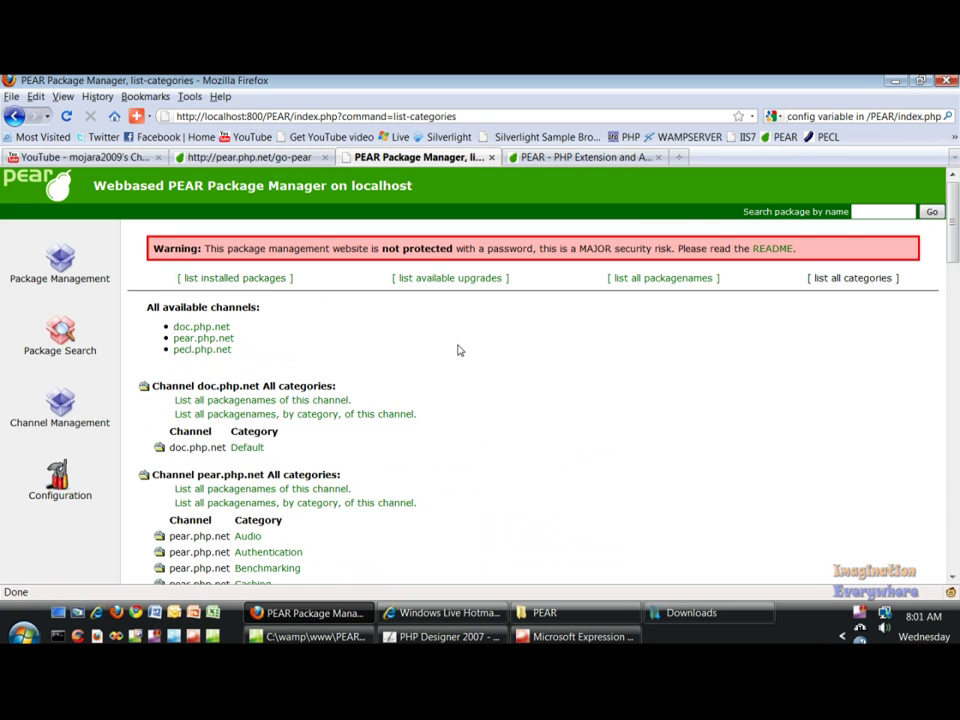
{"action": "scroll", "coordinate": [406, 366], "scroll_direction": "down", "scroll_amount": 3}
{"action": "scroll", "coordinate": [408, 365], "scroll_direction": "down", "scroll_amount": 20}
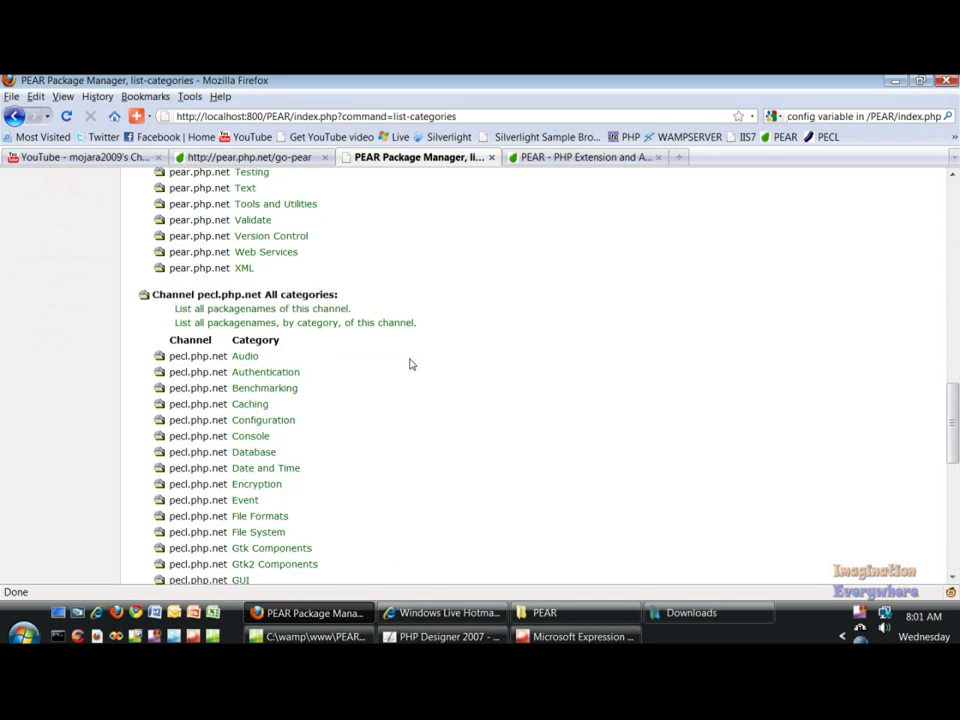
{"action": "scroll", "coordinate": [409, 364], "scroll_direction": "down", "scroll_amount": 6}
{"action": "scroll", "coordinate": [410, 364], "scroll_direction": "up", "scroll_amount": 10}
{"action": "scroll", "coordinate": [412, 363], "scroll_direction": "down", "scroll_amount": 10}
{"action": "scroll", "coordinate": [417, 362], "scroll_direction": "up", "scroll_amount": 20}
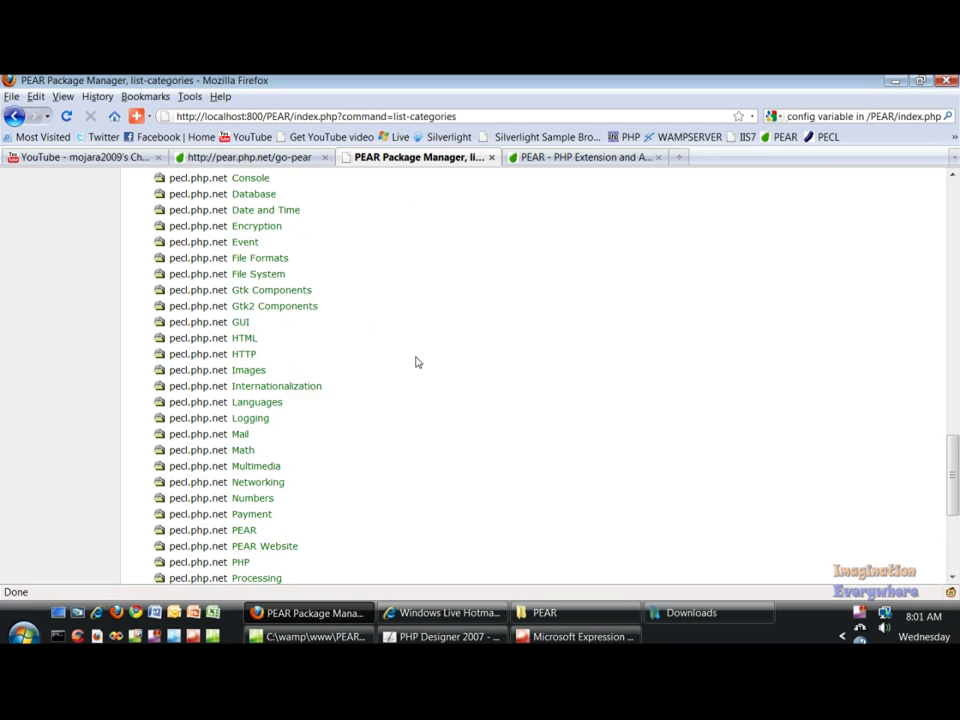
{"action": "scroll", "coordinate": [417, 362], "scroll_direction": "down", "scroll_amount": 3}
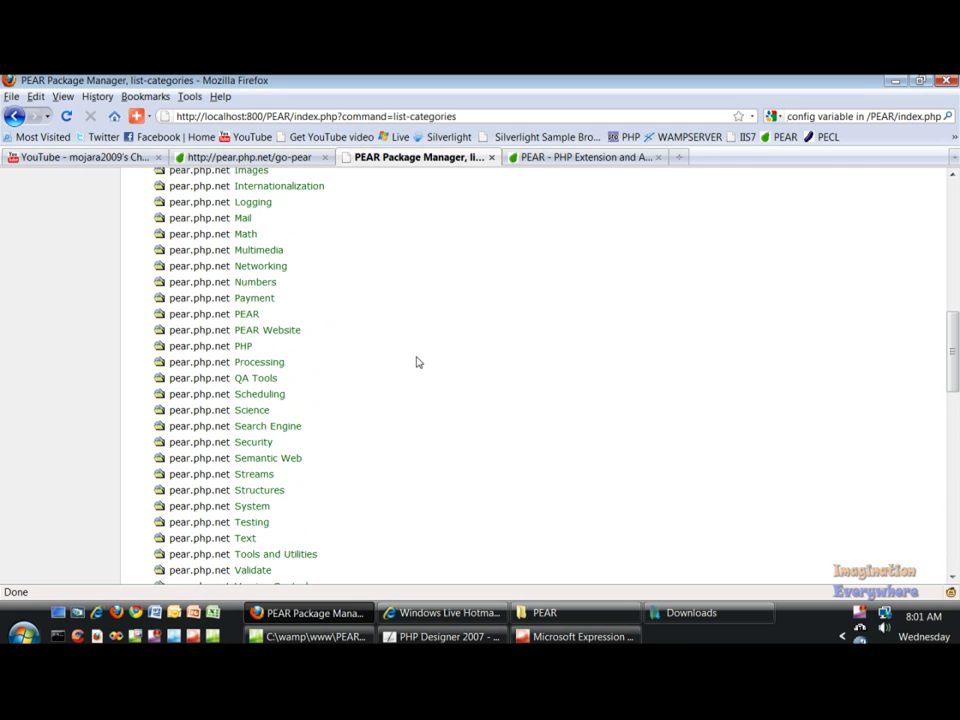
{"action": "scroll", "coordinate": [418, 362], "scroll_direction": "up", "scroll_amount": 10}
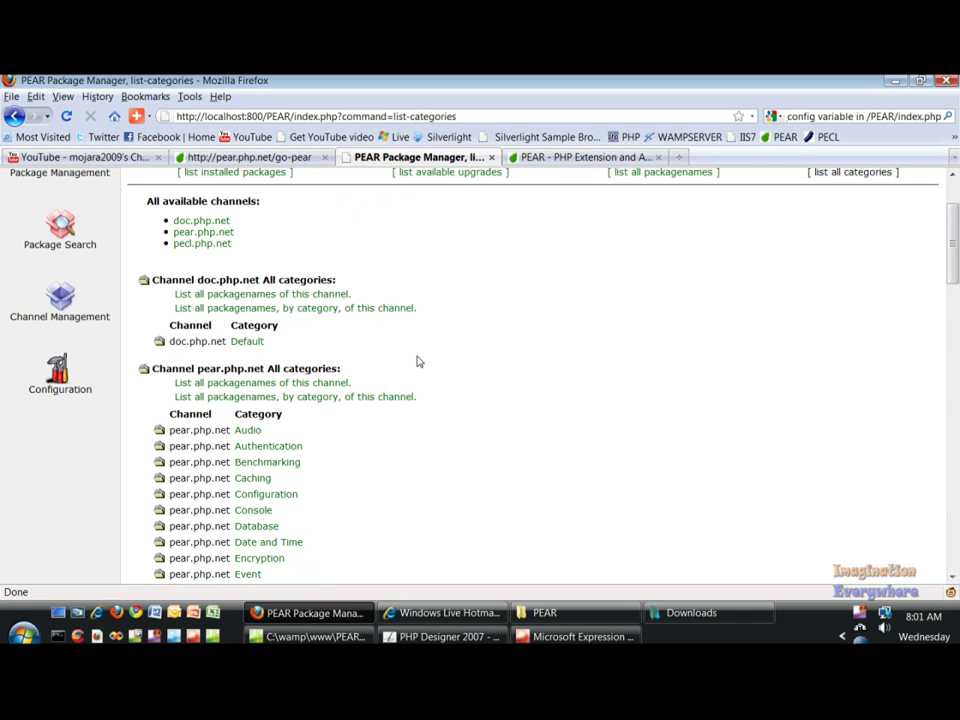
{"action": "scroll", "coordinate": [418, 361], "scroll_direction": "down", "scroll_amount": 18}
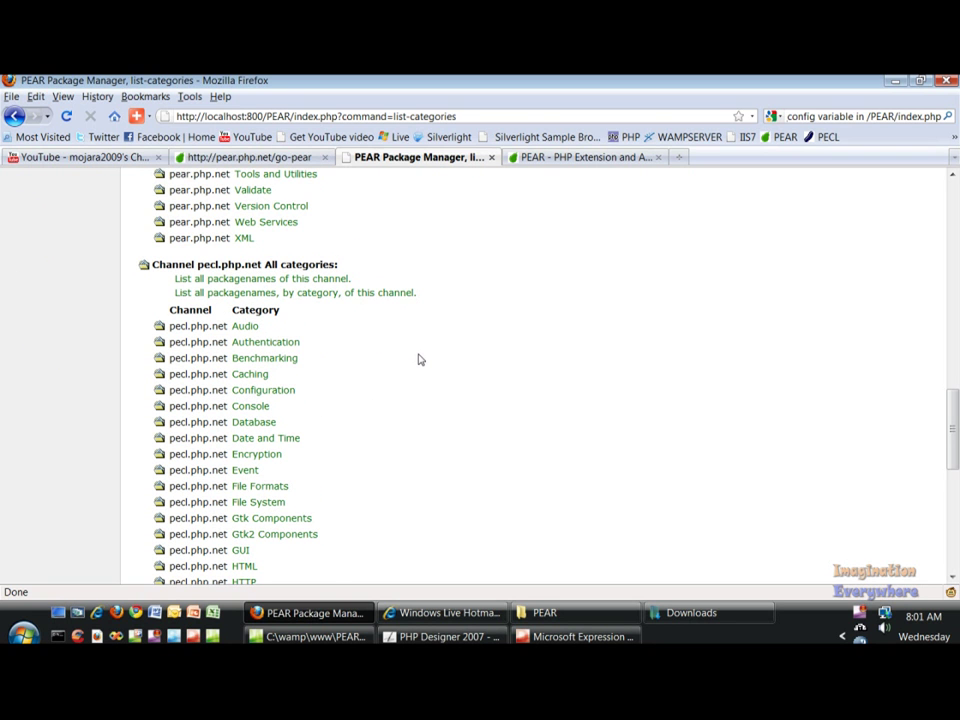
{"action": "scroll", "coordinate": [162, 300], "scroll_direction": "down", "scroll_amount": 6}
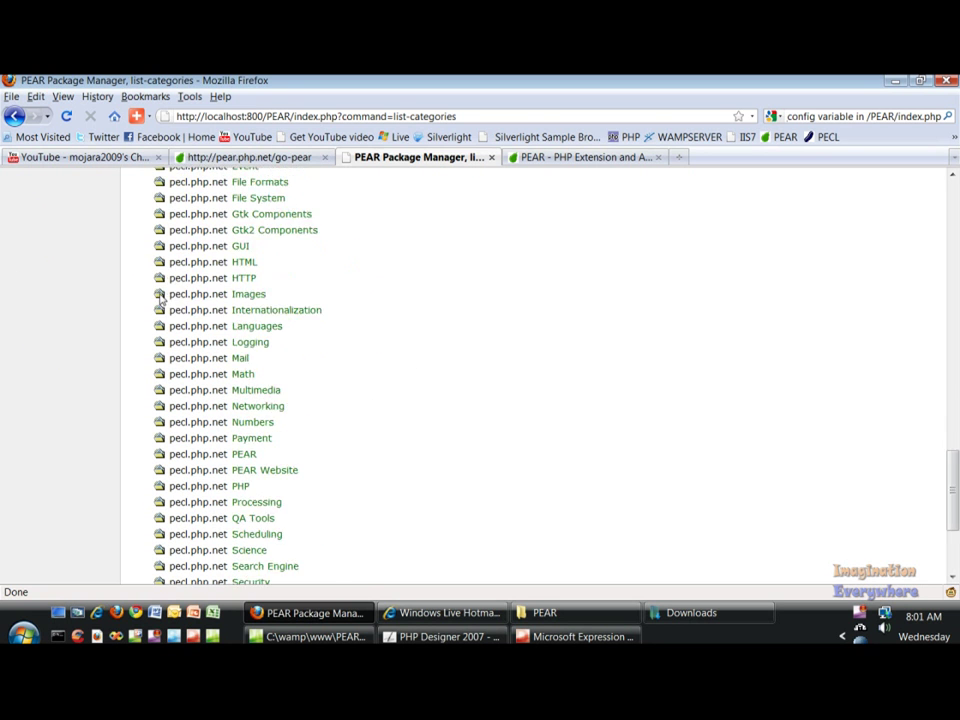
{"action": "scroll", "coordinate": [160, 293], "scroll_direction": "down", "scroll_amount": 4}
{"action": "scroll", "coordinate": [164, 294], "scroll_direction": "up", "scroll_amount": 13}
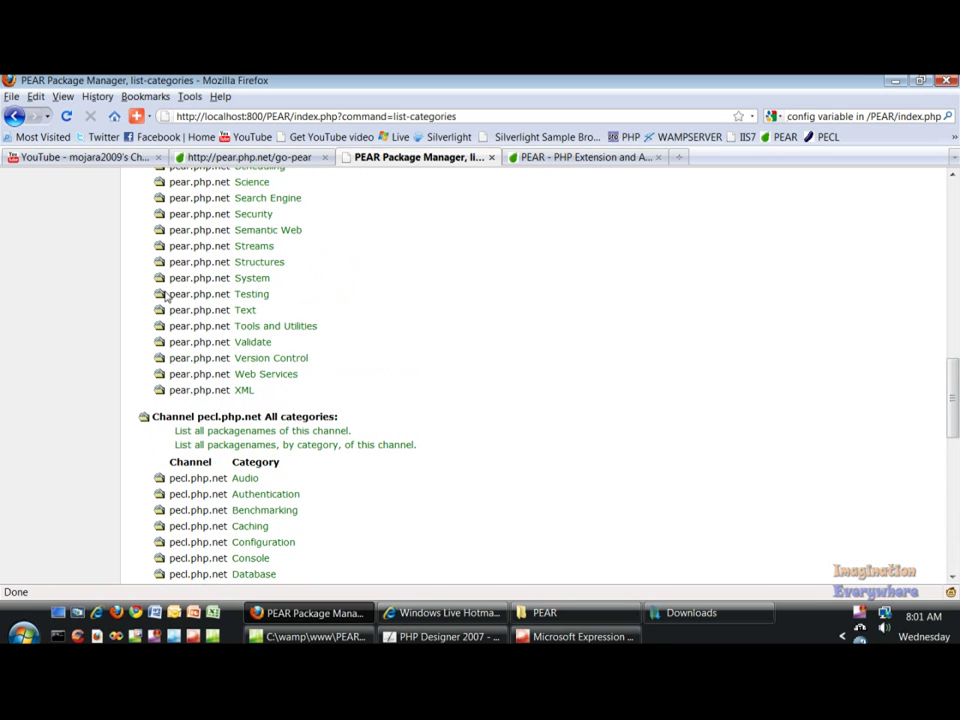
{"action": "scroll", "coordinate": [171, 290], "scroll_direction": "up", "scroll_amount": 2}
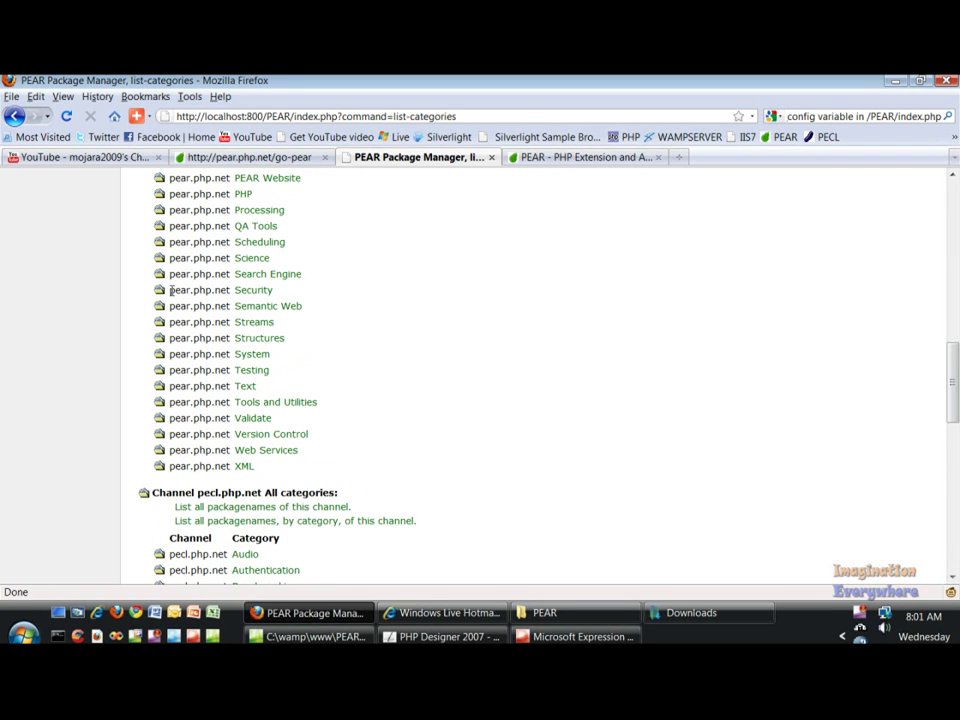
{"action": "left_click", "coordinate": [268, 339]}
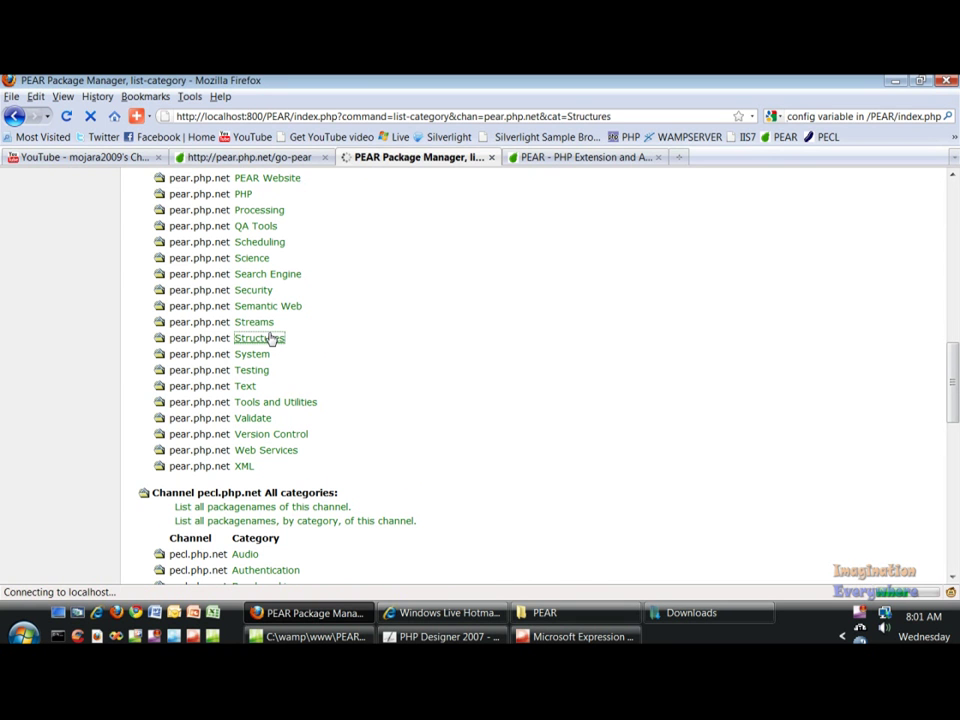
Browse into PEAR\PEAR\Structures in Explorer, which holds only the Graph folder and Graph.php.
{"action": "left_click", "coordinate": [544, 612]}
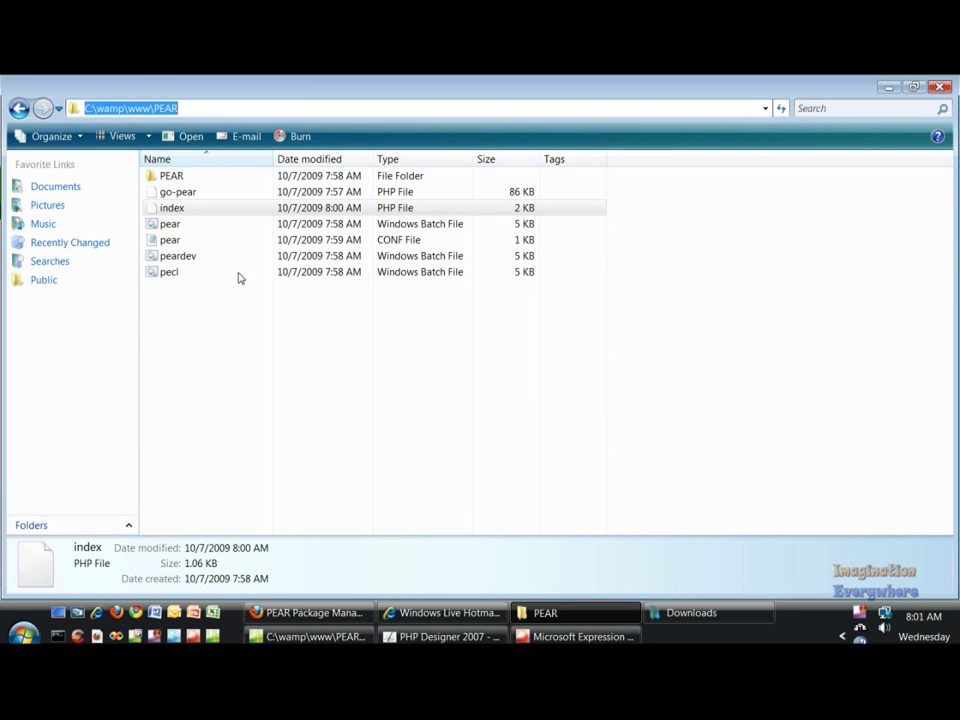
{"action": "double_click", "coordinate": [200, 179]}
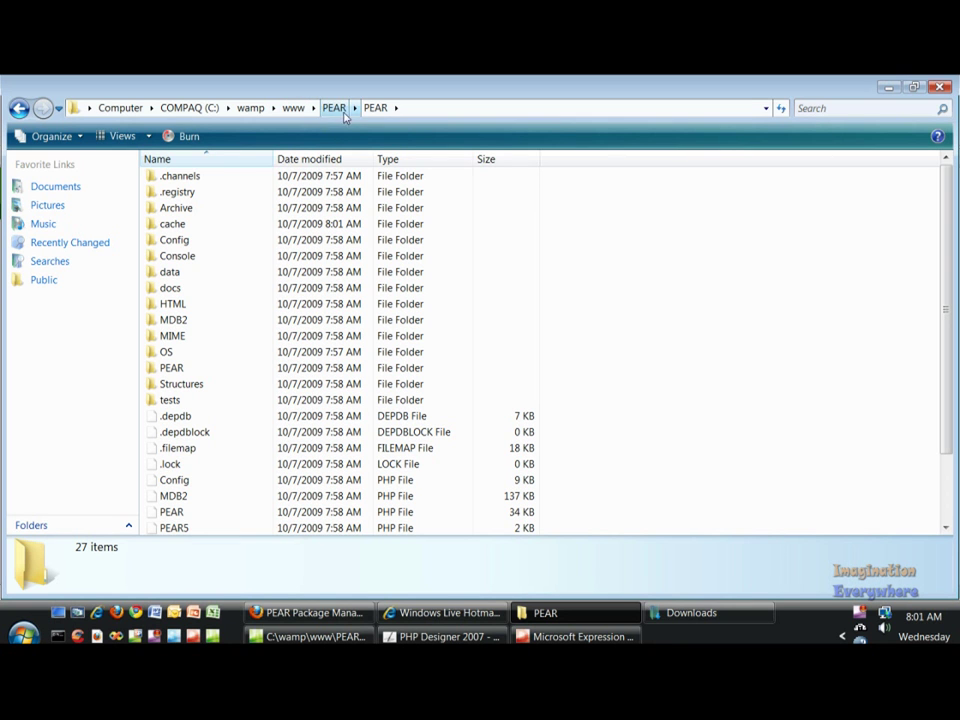
{"action": "scroll", "coordinate": [188, 236], "scroll_direction": "down", "scroll_amount": 2}
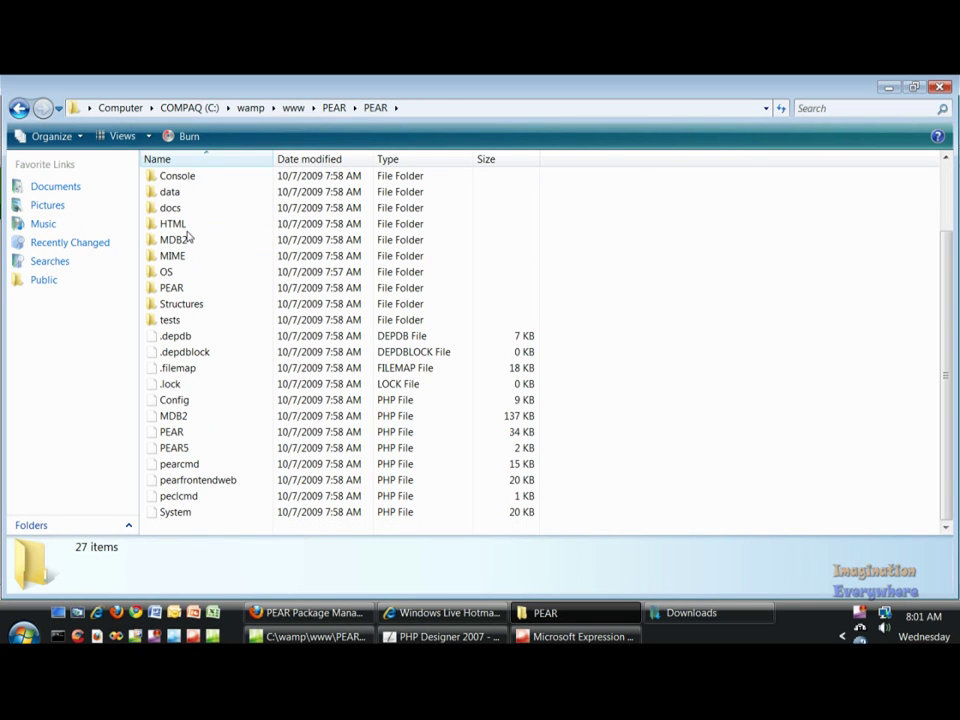
{"action": "double_click", "coordinate": [200, 305]}
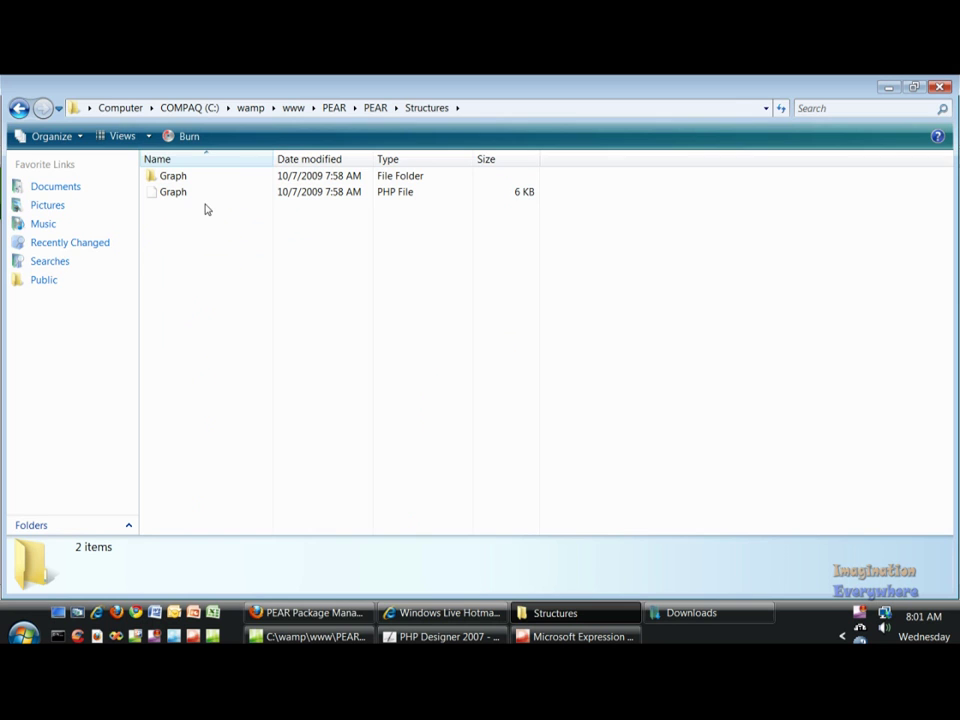
Install the Structures_DataGrid 0.9.0 package from its details page, accepting the download notice.
{"action": "left_click", "coordinate": [335, 614]}
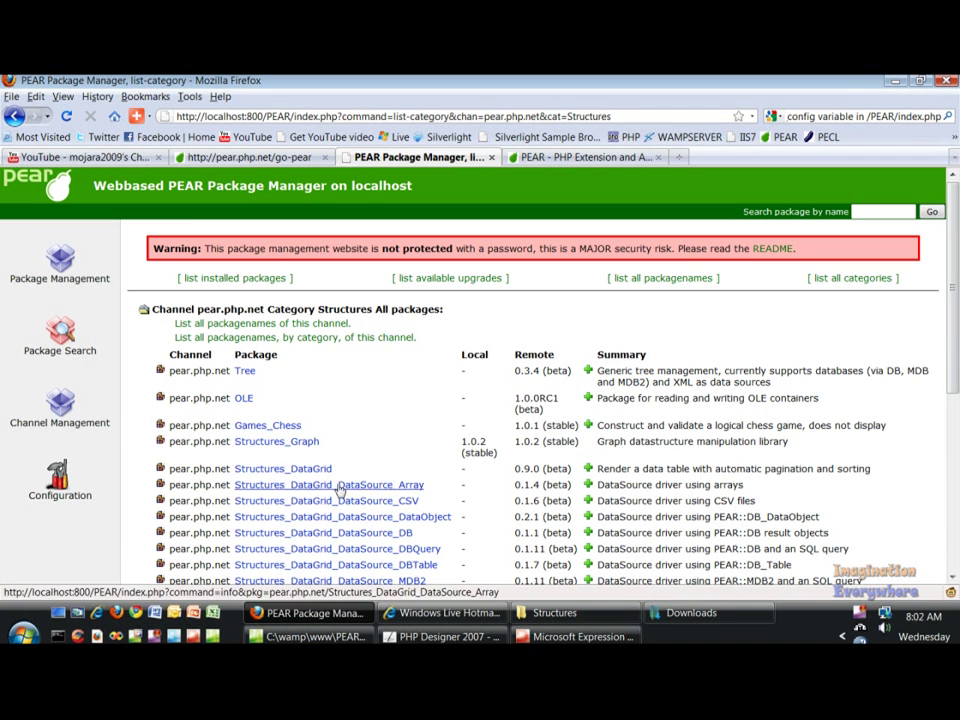
{"action": "left_click", "coordinate": [310, 471]}
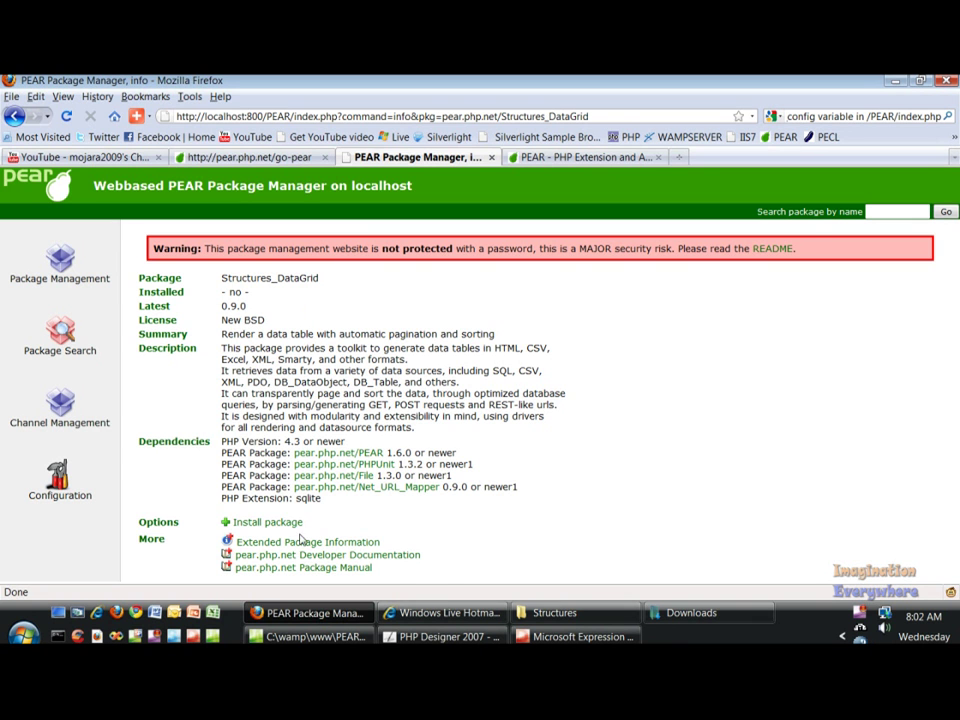
{"action": "left_click", "coordinate": [268, 523]}
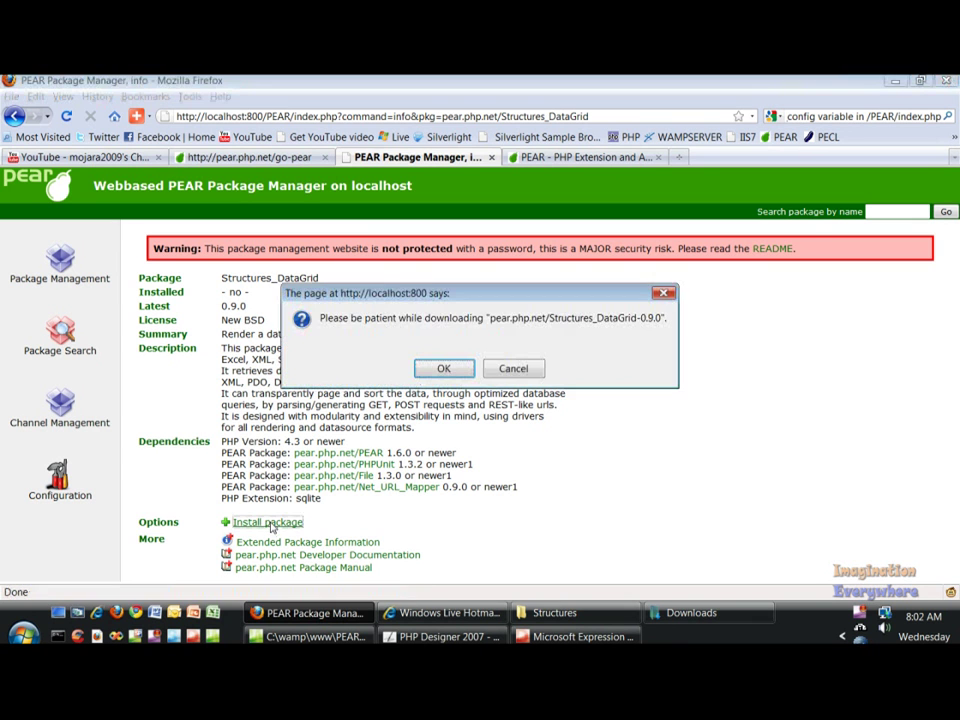
{"action": "left_click", "coordinate": [424, 369]}
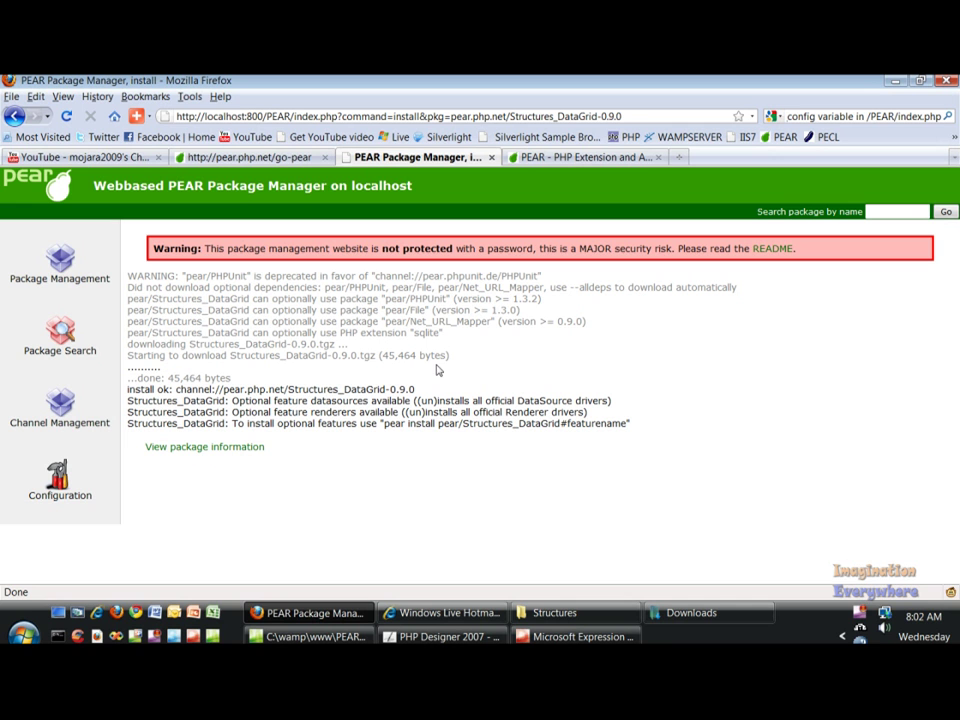
Show the package information page for the newly installed Structures_DataGrid.
{"action": "left_click", "coordinate": [236, 450]}
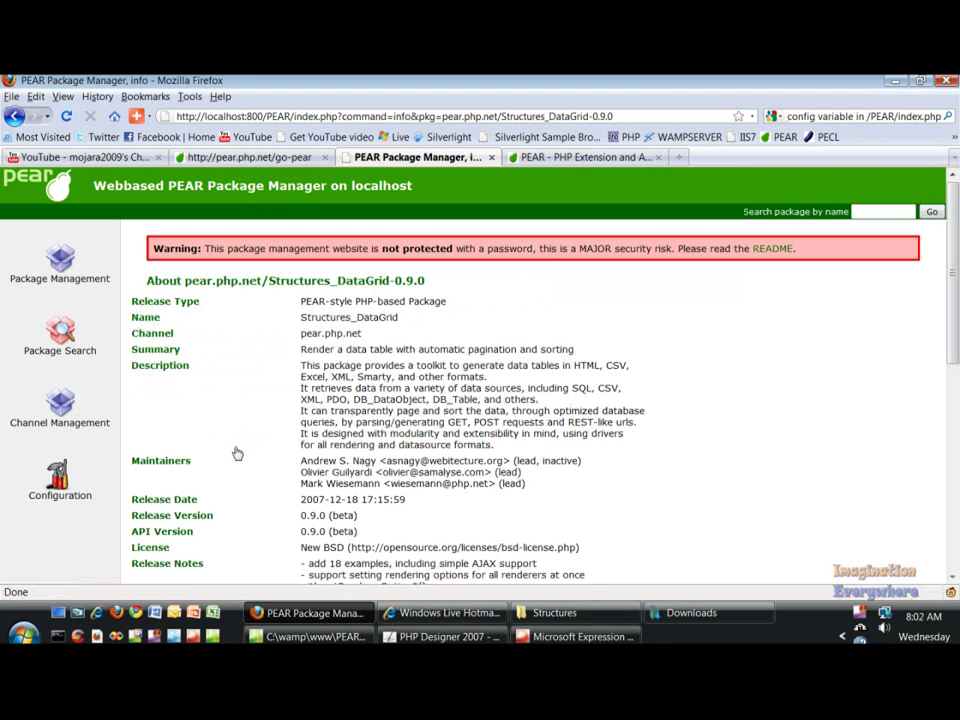
{"action": "scroll", "coordinate": [270, 412], "scroll_direction": "down", "scroll_amount": 6}
{"action": "scroll", "coordinate": [287, 402], "scroll_direction": "down", "scroll_amount": 2}
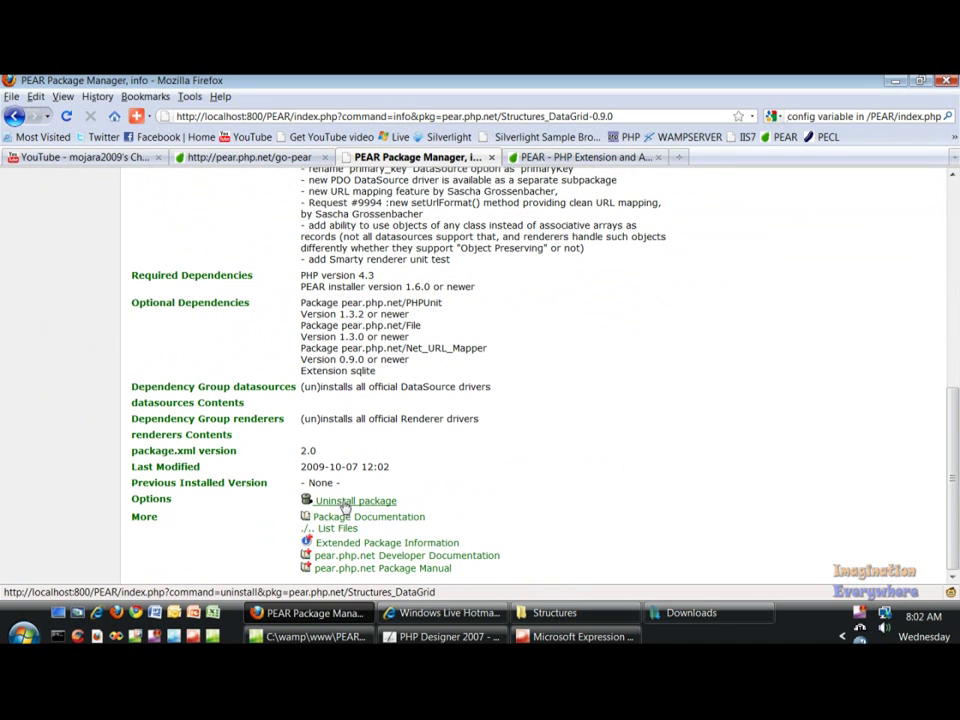
Open the new DataGrid folder inside Structures to see its Column, DataSource and Renderer files.
{"action": "left_click", "coordinate": [555, 613]}
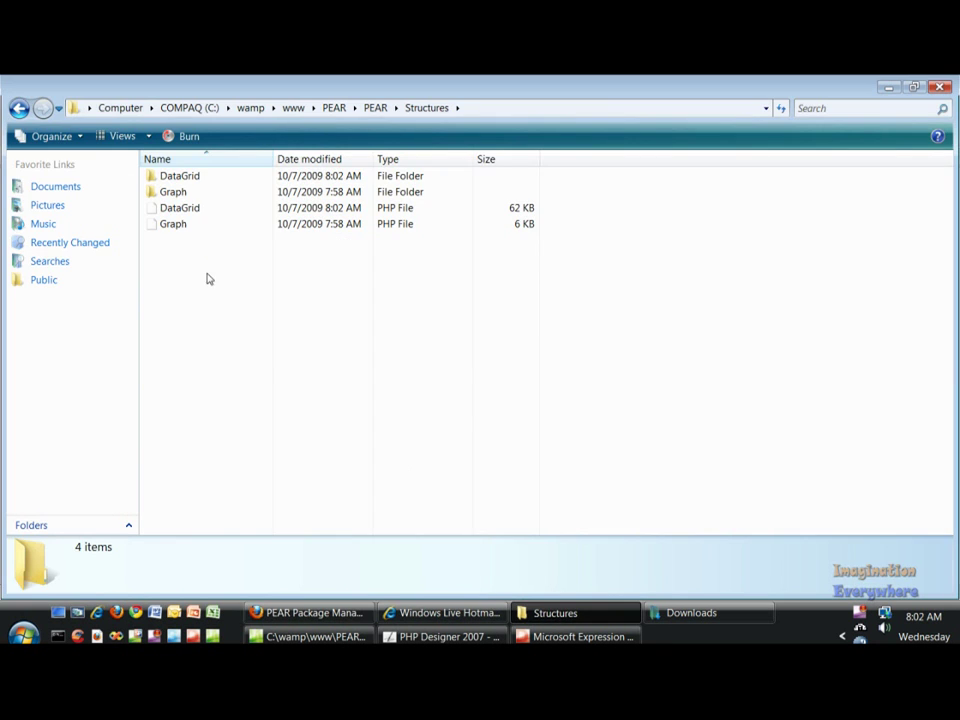
{"action": "double_click", "coordinate": [203, 179]}
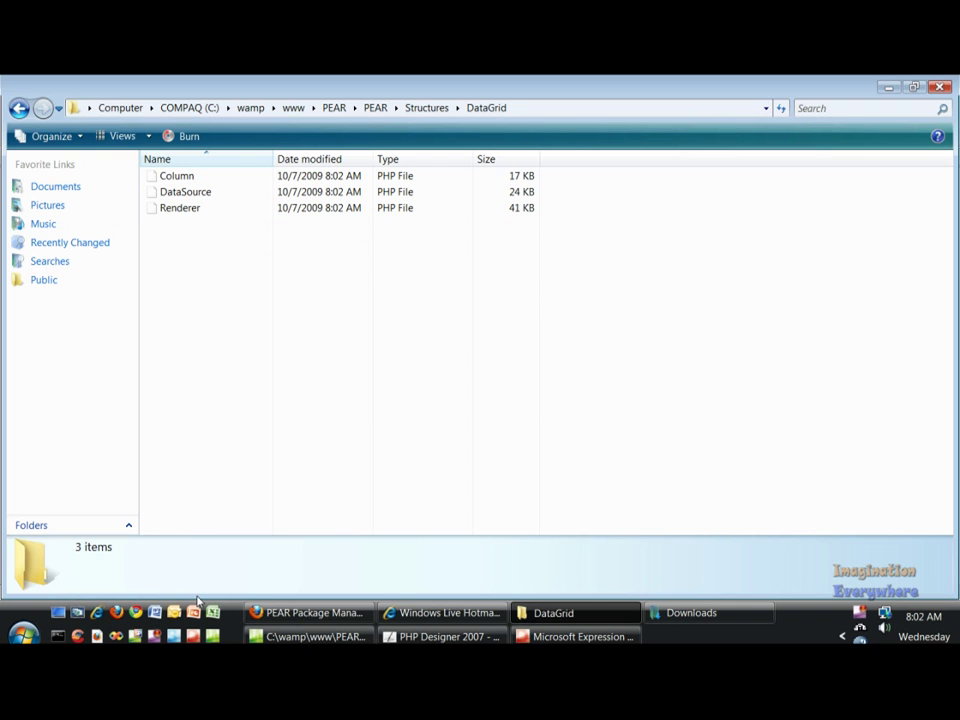
List installed packages, confirming Structures_DataGrid 0.9.0, and check that no upgrades are available.
{"action": "left_click", "coordinate": [310, 613]}
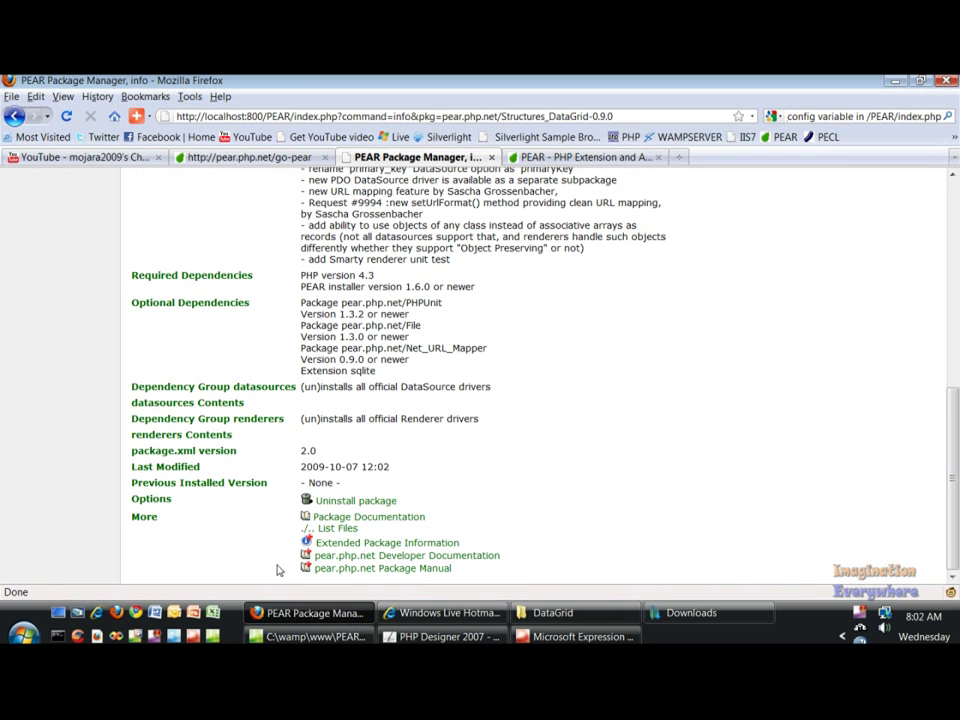
{"action": "scroll", "coordinate": [130, 362], "scroll_direction": "up", "scroll_amount": 10}
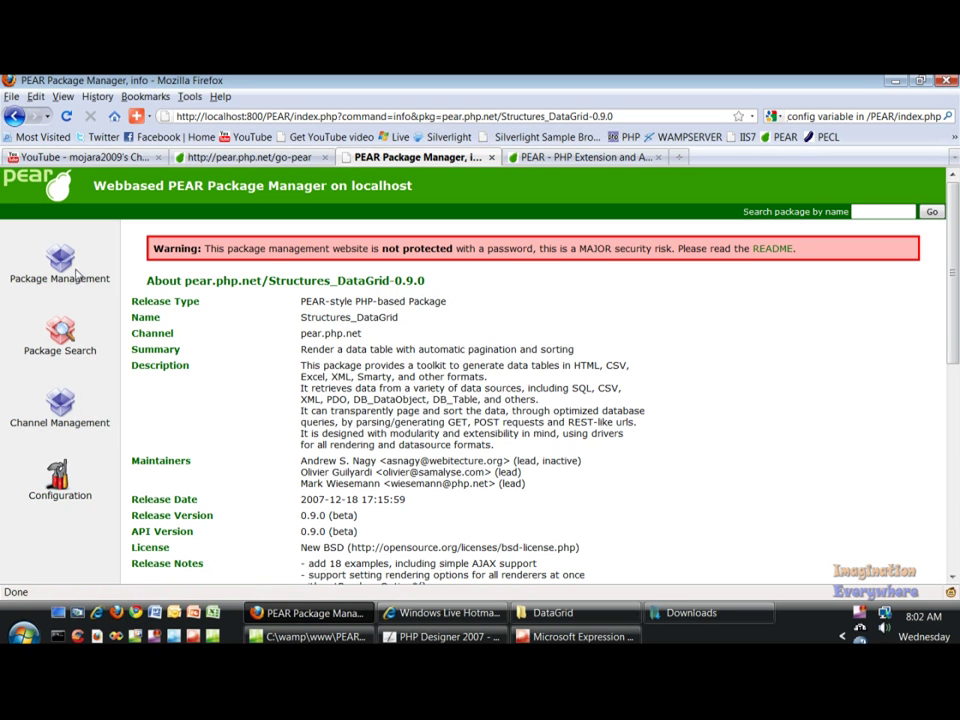
{"action": "left_click", "coordinate": [59, 268]}
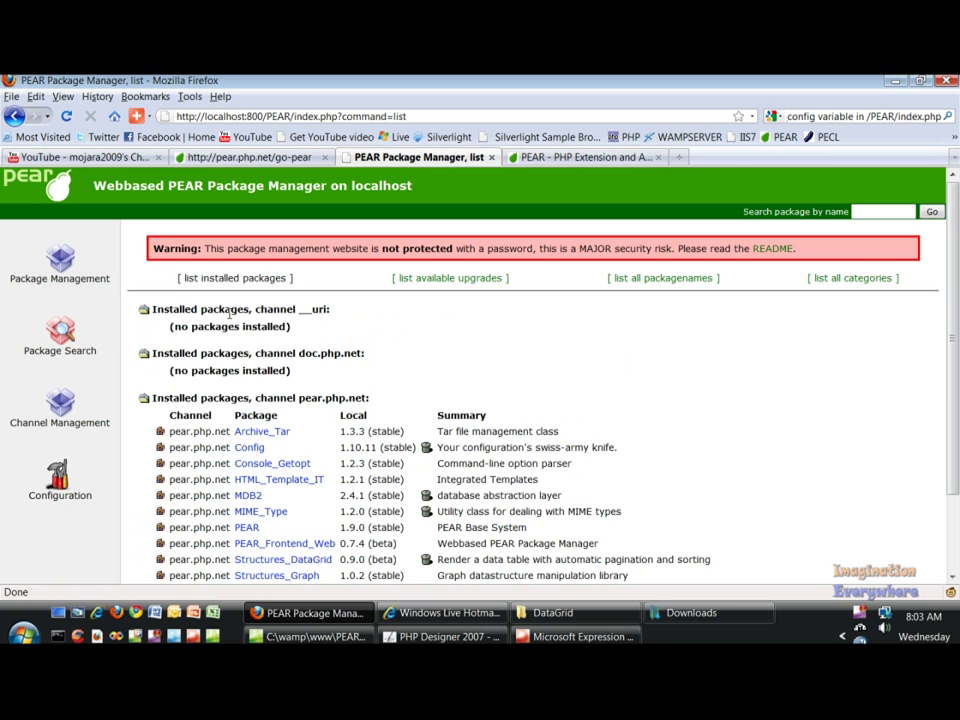
{"action": "left_click", "coordinate": [445, 280]}
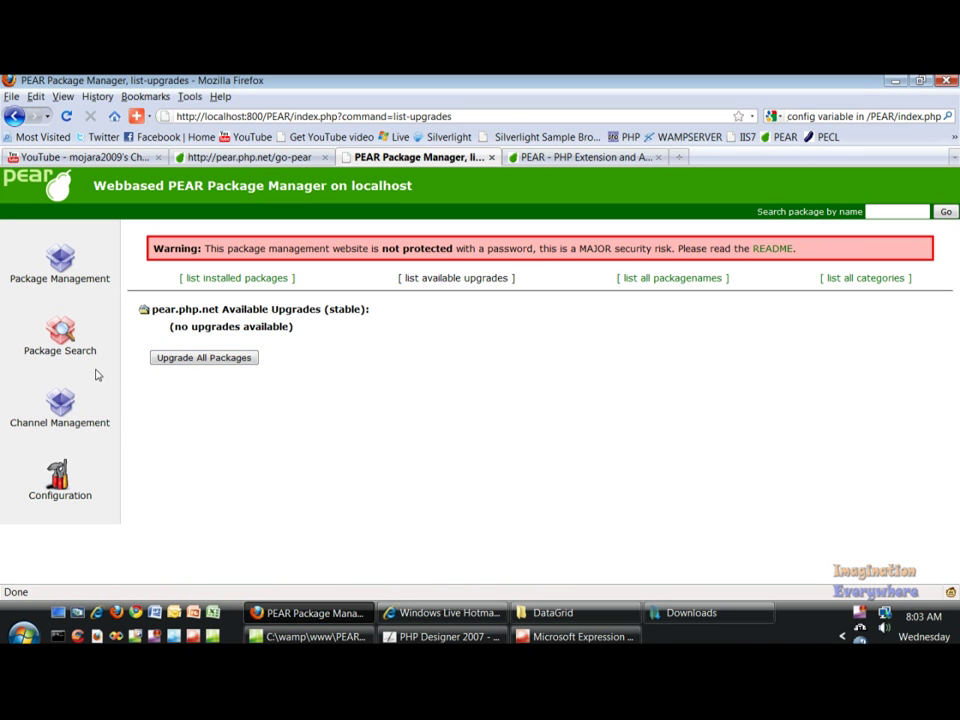
{"action": "left_click", "coordinate": [60, 478]}
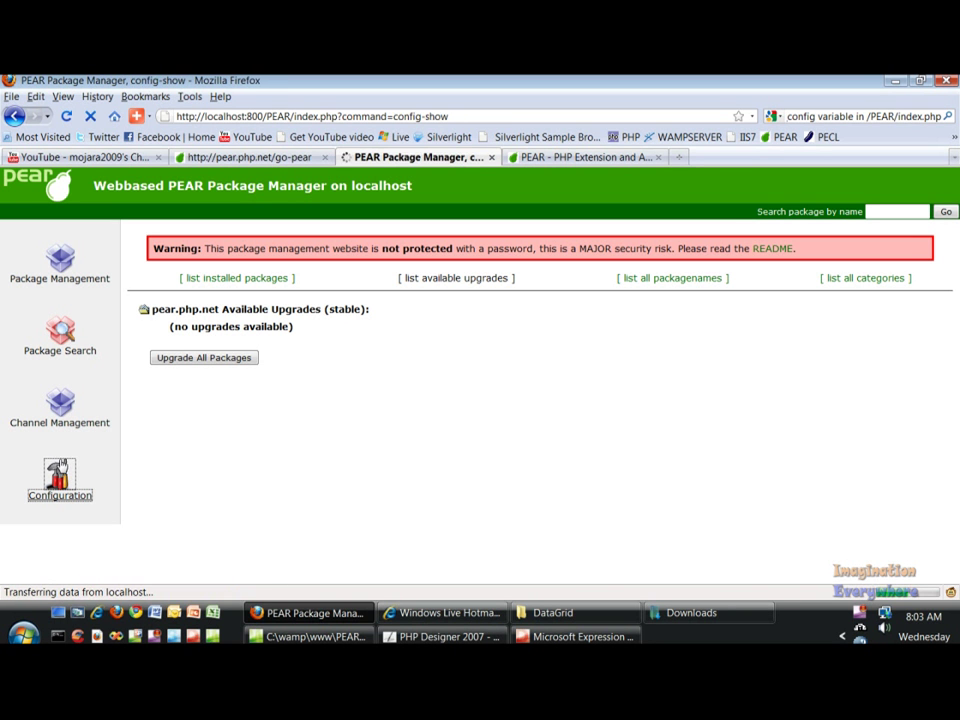
Update all three registered channels so each reports up to date, then go to Package Search.
{"action": "scroll", "coordinate": [168, 401], "scroll_direction": "down", "scroll_amount": 6}
{"action": "scroll", "coordinate": [168, 401], "scroll_direction": "up", "scroll_amount": 6}
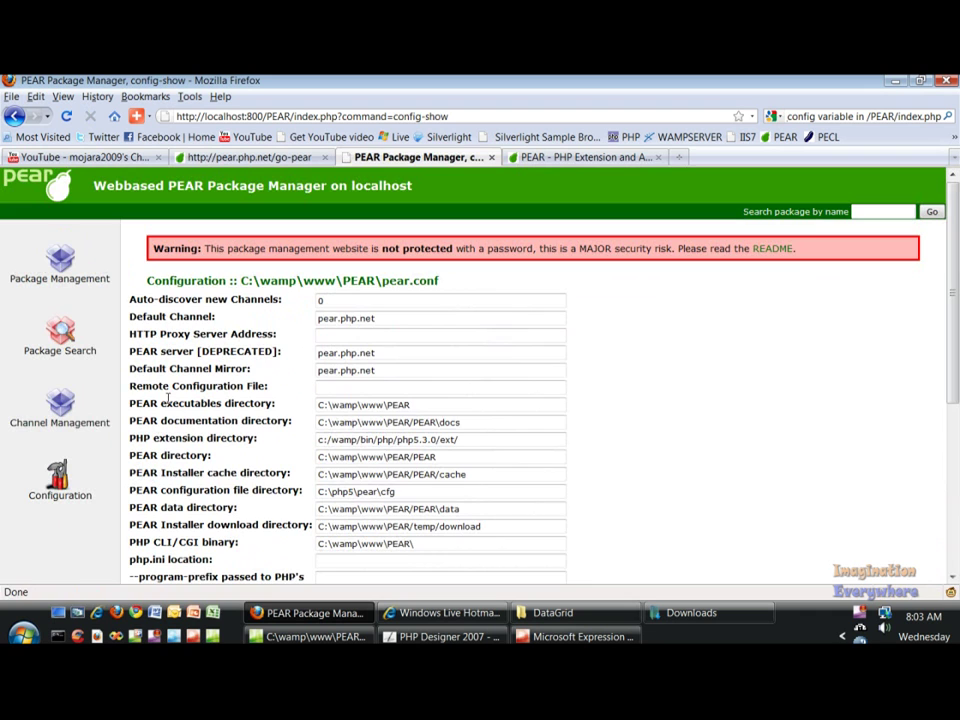
{"action": "left_click", "coordinate": [60, 403]}
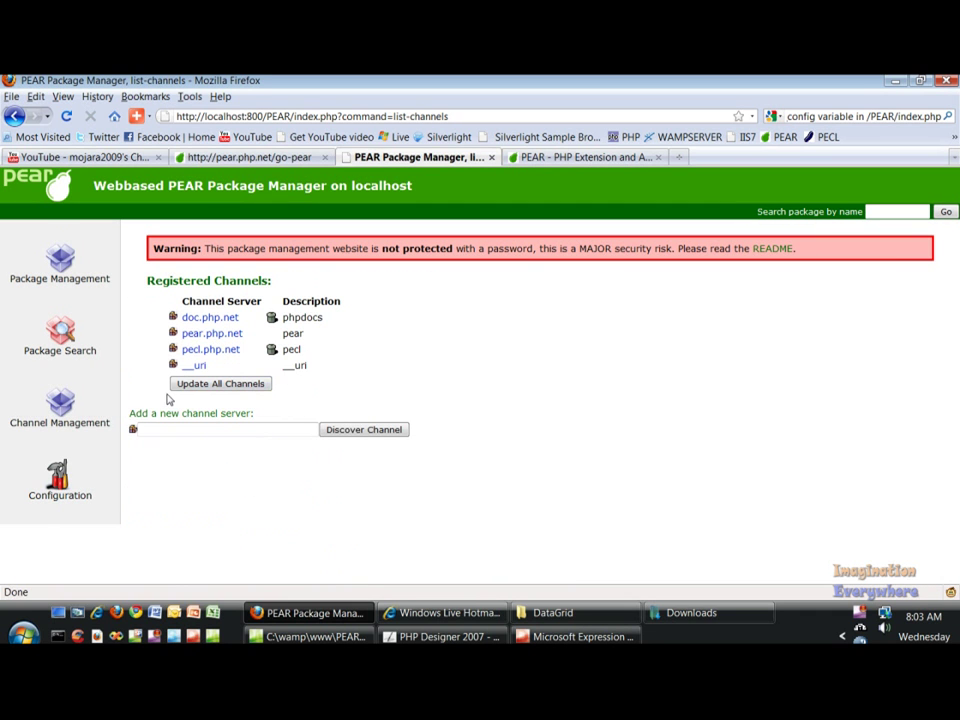
{"action": "left_click", "coordinate": [219, 389]}
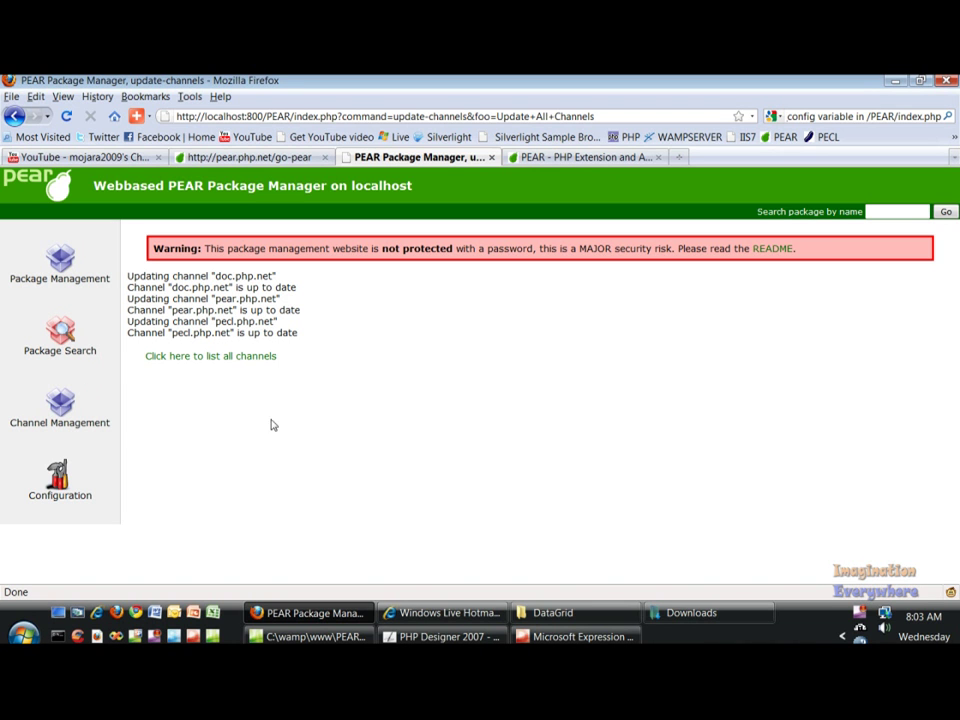
{"action": "left_click", "coordinate": [62, 330]}
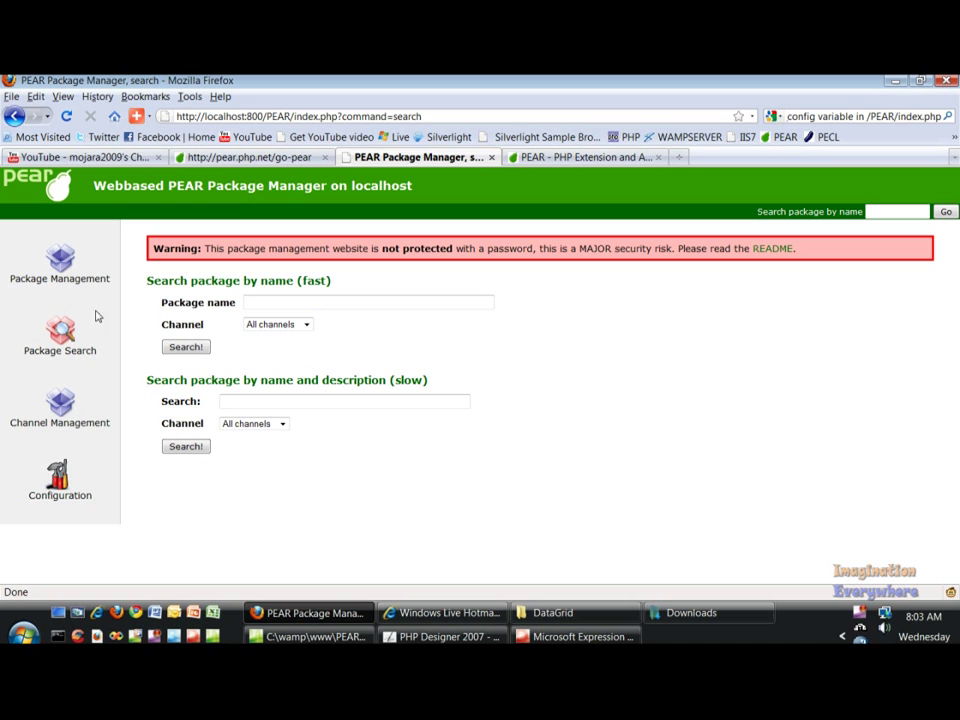
Show the installed packages list with Structures_DataGrid 0.9.0 (beta) alongside MDB2 and Config.
{"action": "left_click", "coordinate": [66, 272]}
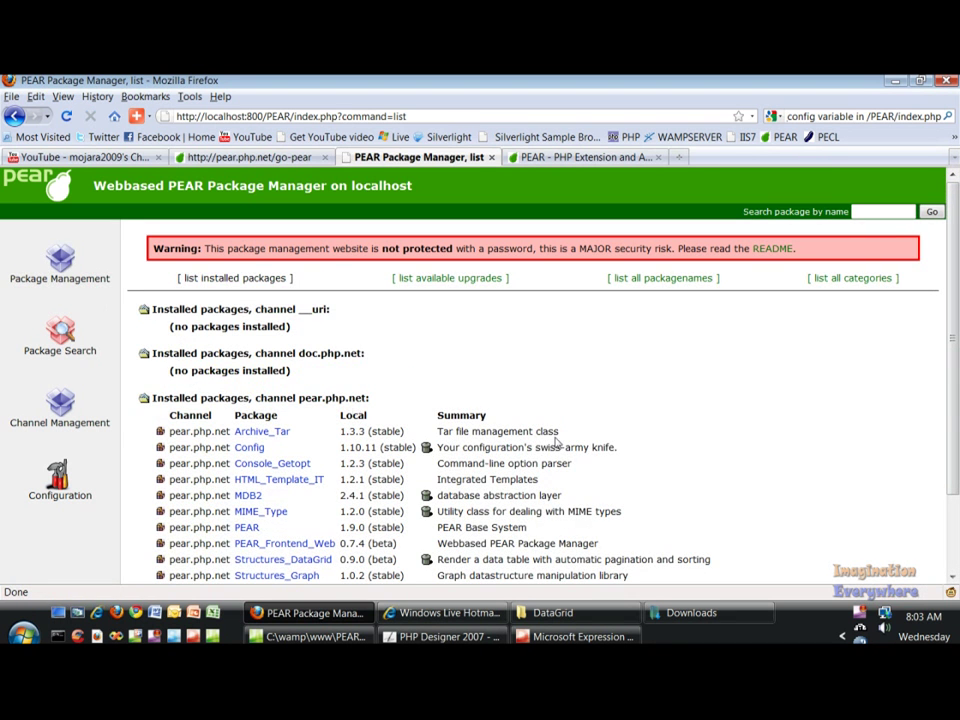
{"action": "scroll", "coordinate": [590, 475], "scroll_direction": "down", "scroll_amount": 2}
{"action": "scroll", "coordinate": [583, 466], "scroll_direction": "up", "scroll_amount": 2}
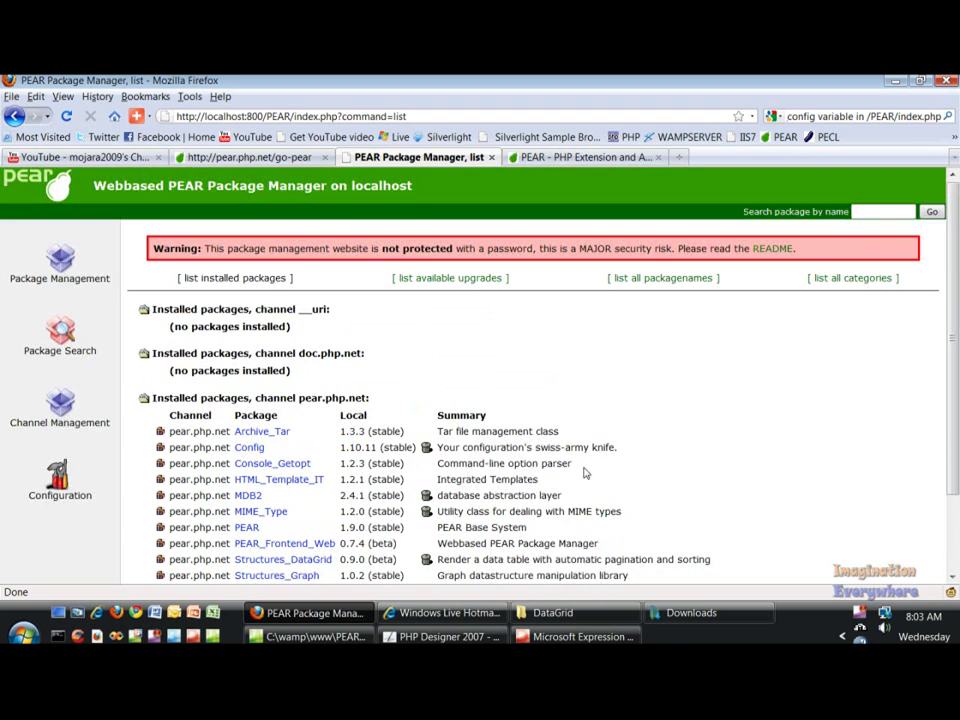
{"action": "right_click", "coordinate": [858, 614]}
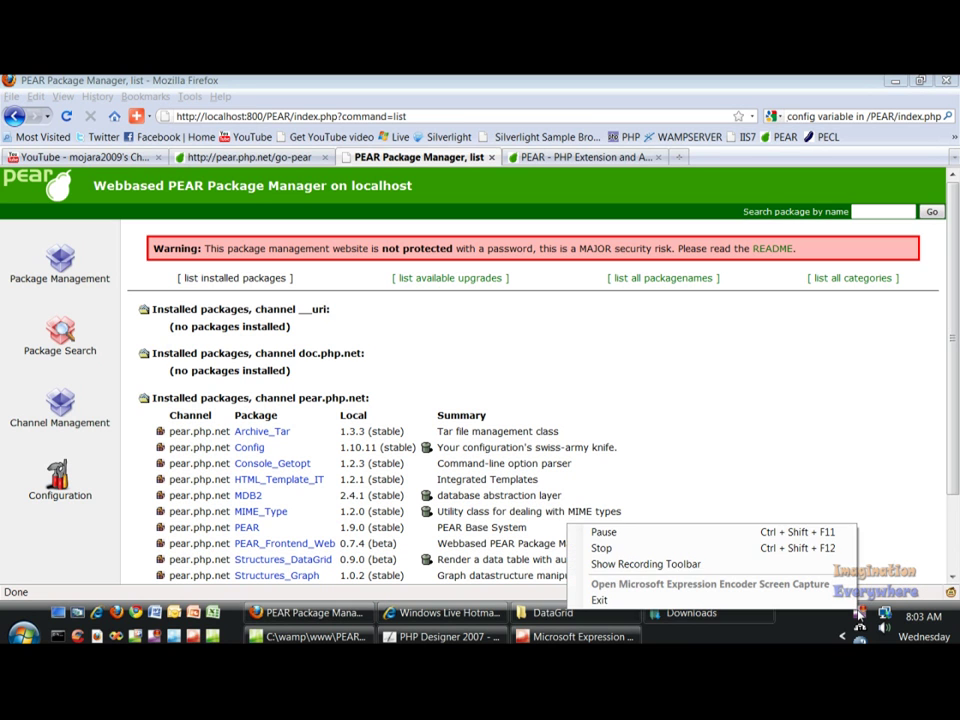